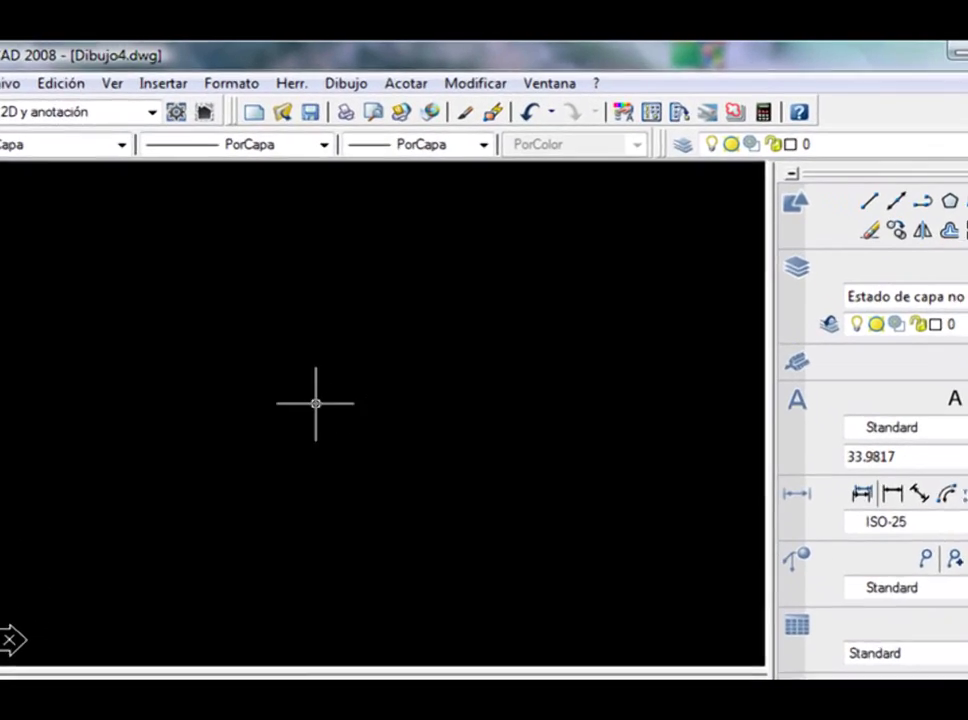
# Create the single-line text "Ejemplo" near the drawing's lower-left corner, picking a height of about 36 and keeping rotation 0.
pyautogui.click(346, 88)
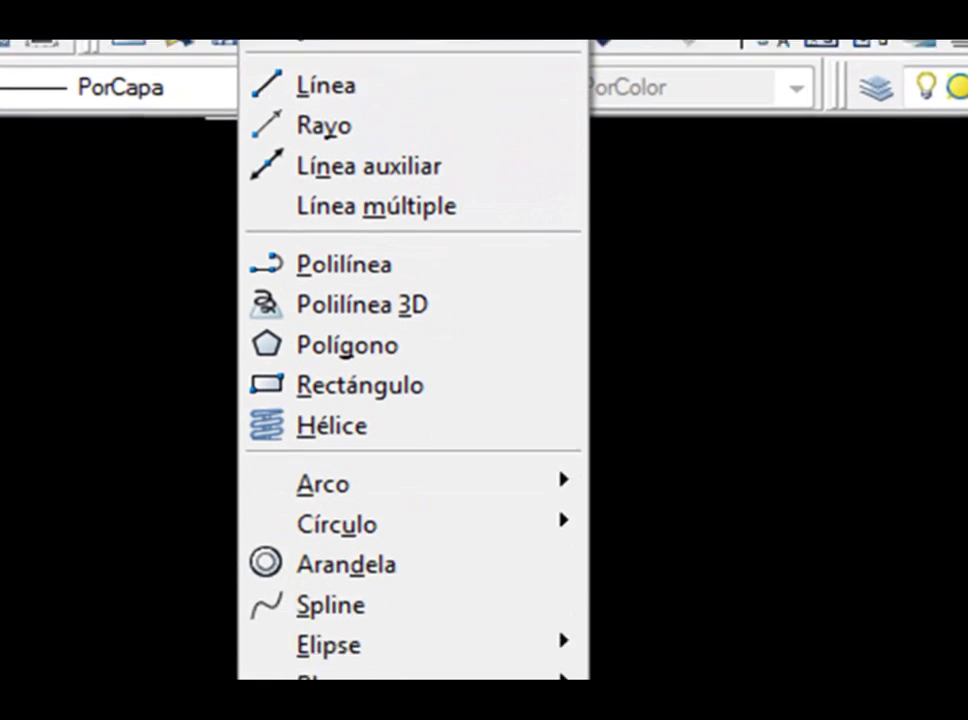
pyautogui.moveTo(472, 620)
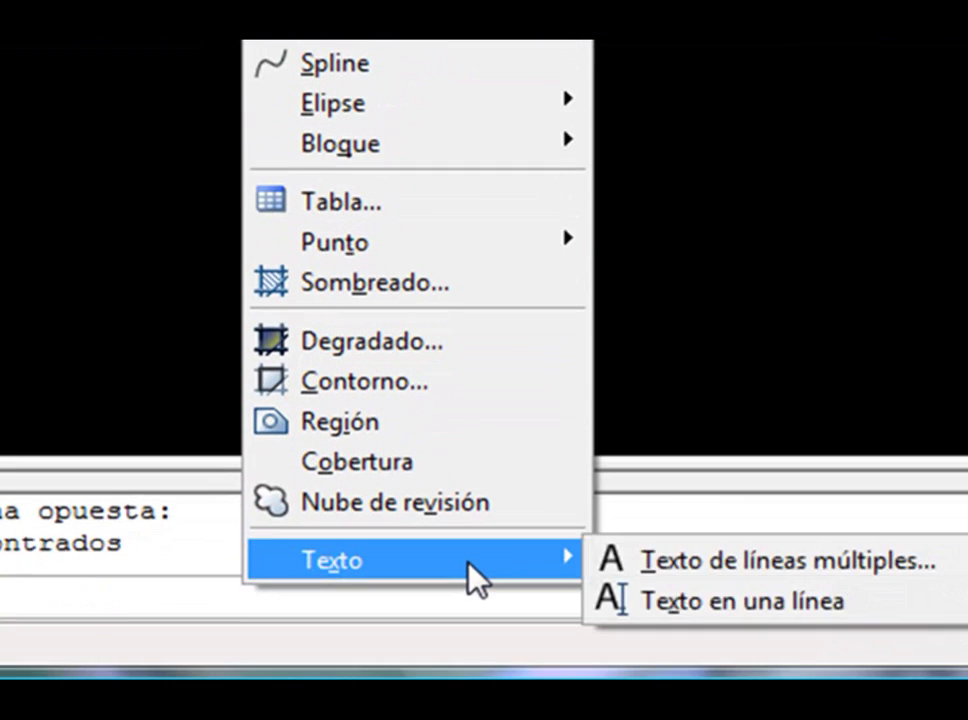
pyautogui.click(800, 602)
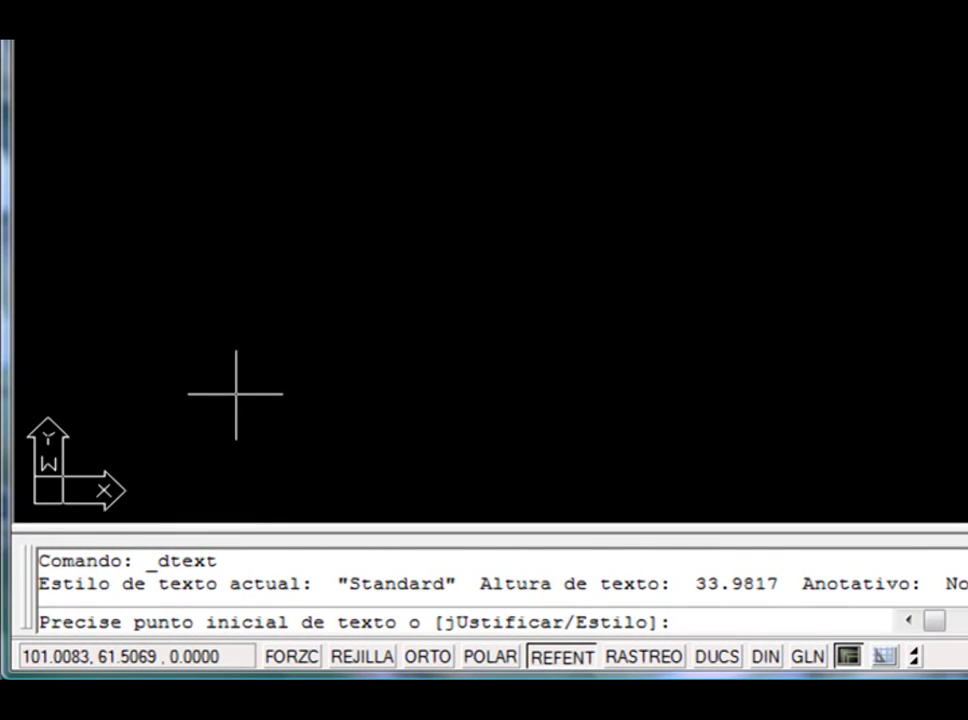
pyautogui.click(236, 394)
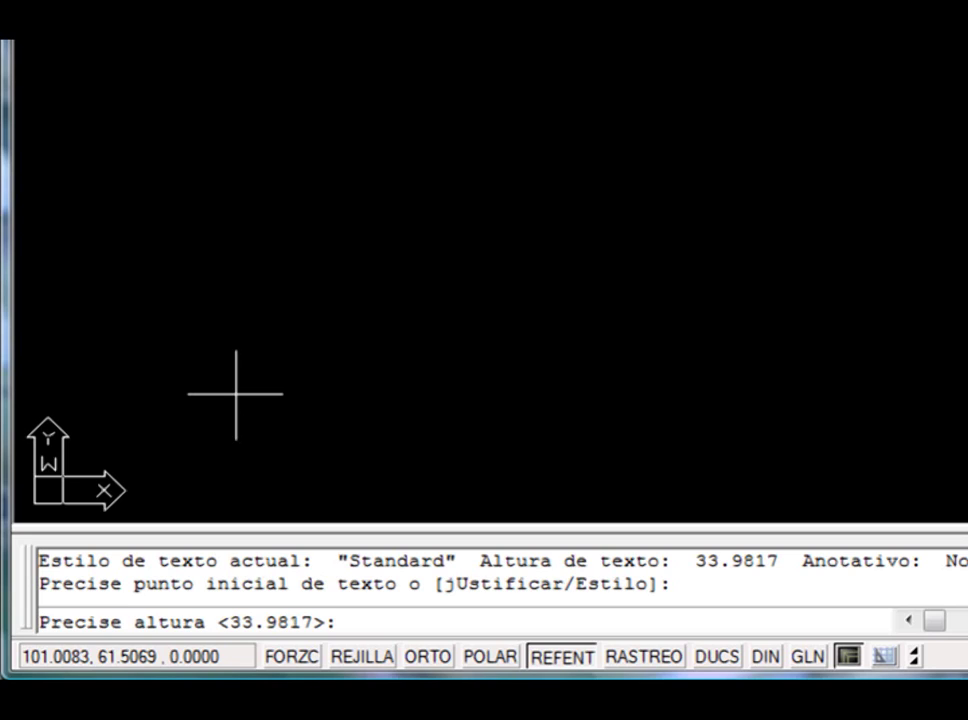
pyautogui.click(237, 319)
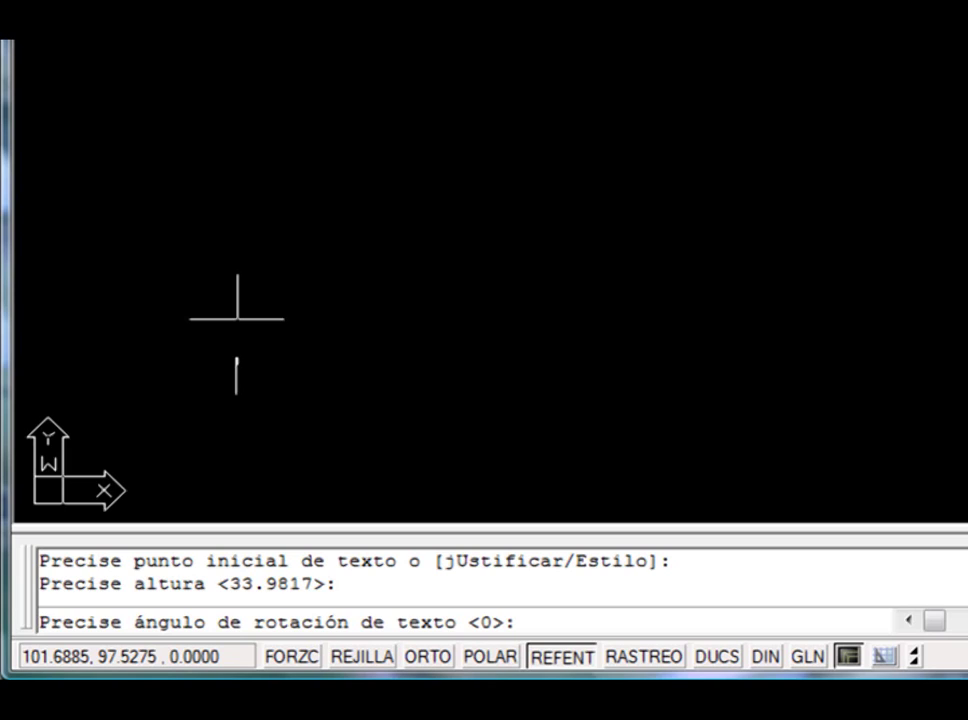
pyautogui.press('Return')
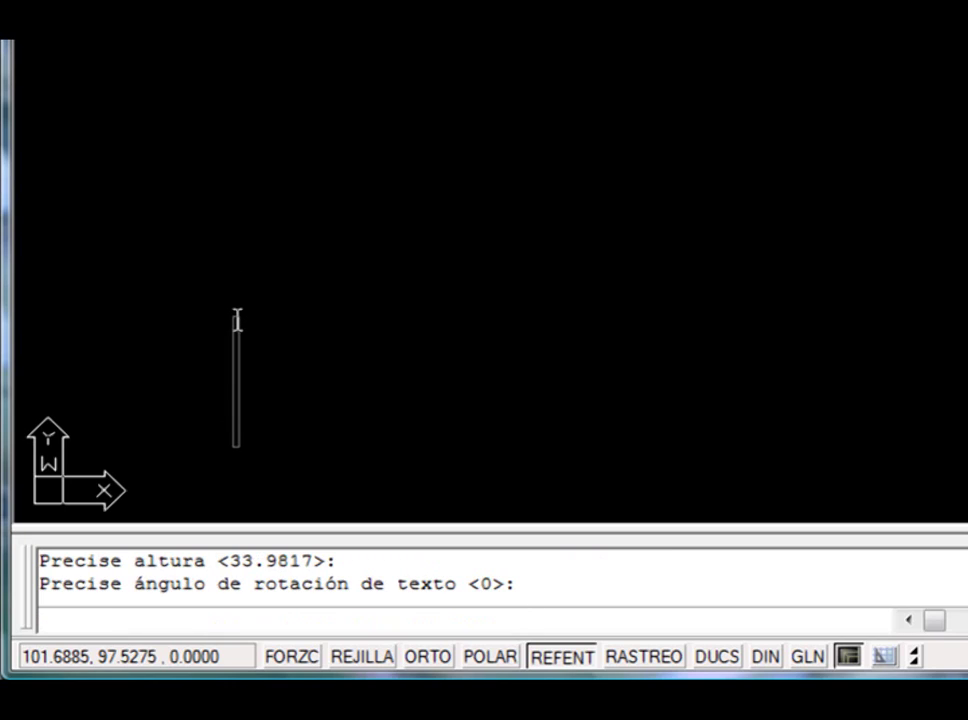
pyautogui.write('Ejemplo')
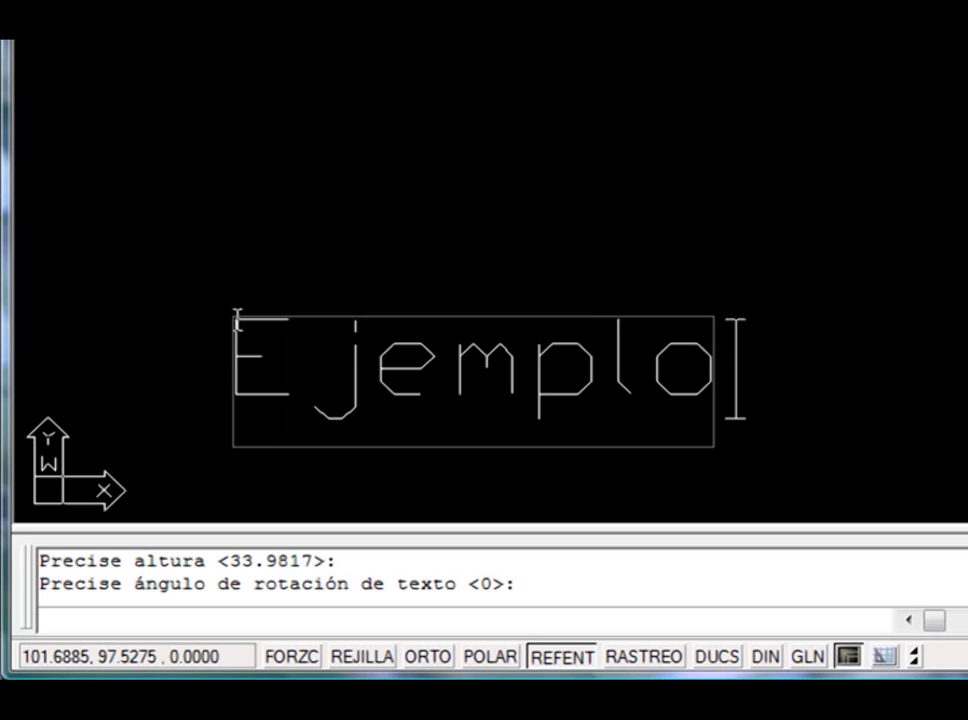
pyautogui.press('Return')
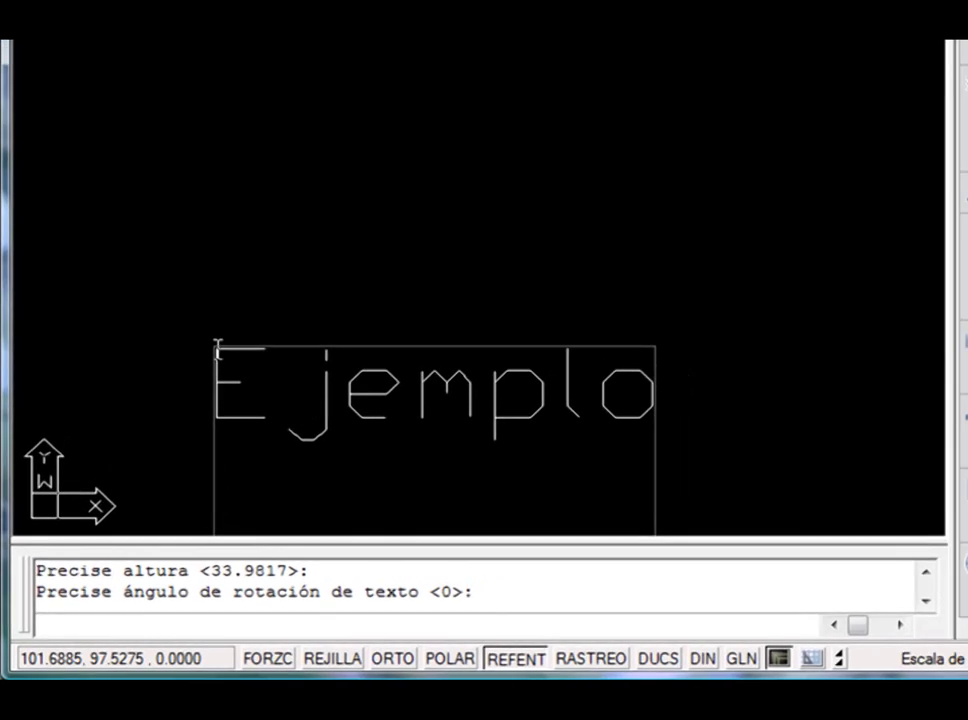
pyautogui.press('Return')
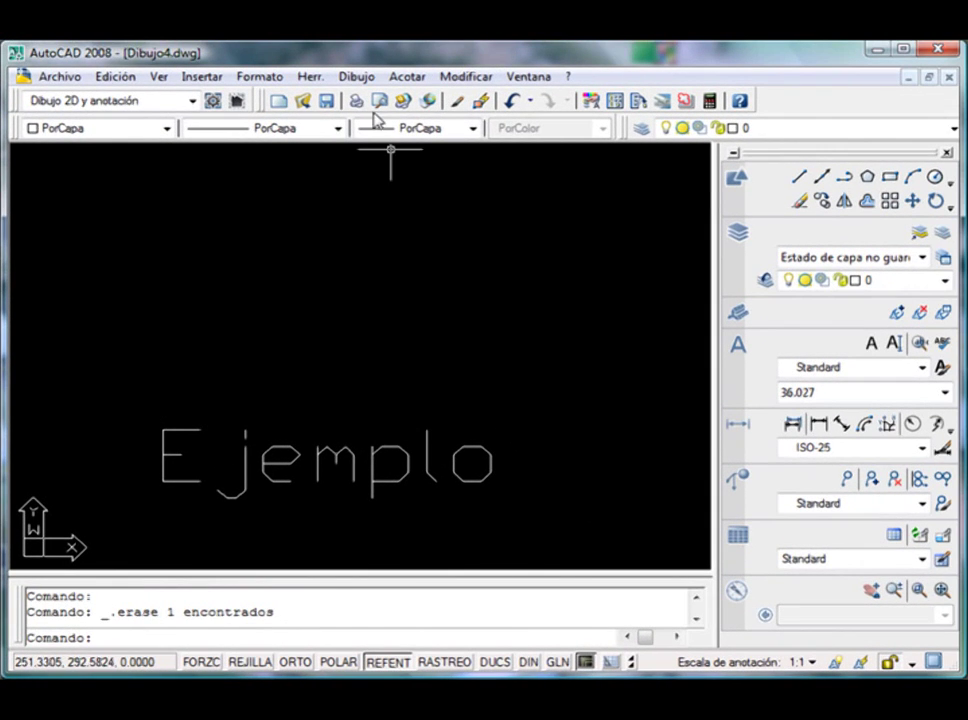
# Add a second single-line text "Ejemplo" with Medio justification, centred just above the first text's E, keeping height 36.027 and rotation 0.
pyautogui.click(356, 76)
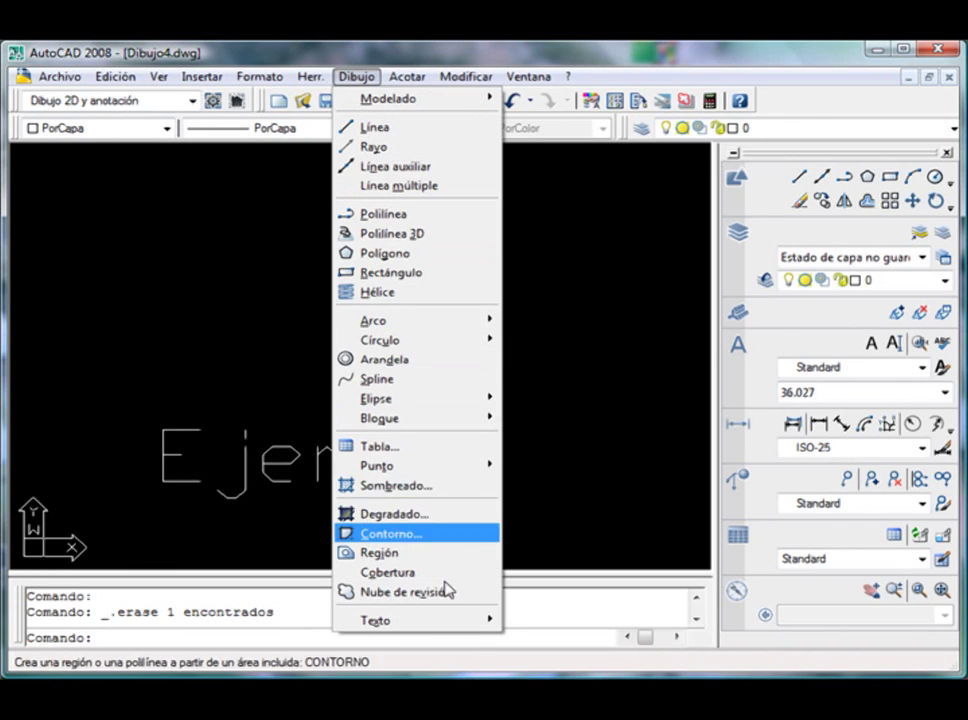
pyautogui.moveTo(460, 620)
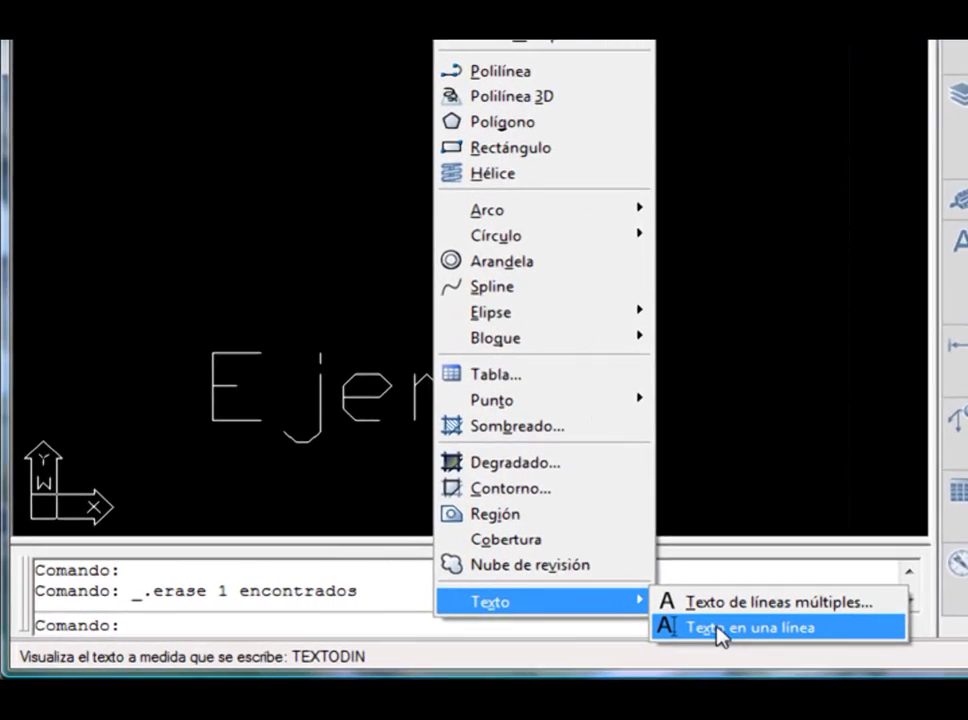
pyautogui.click(636, 632)
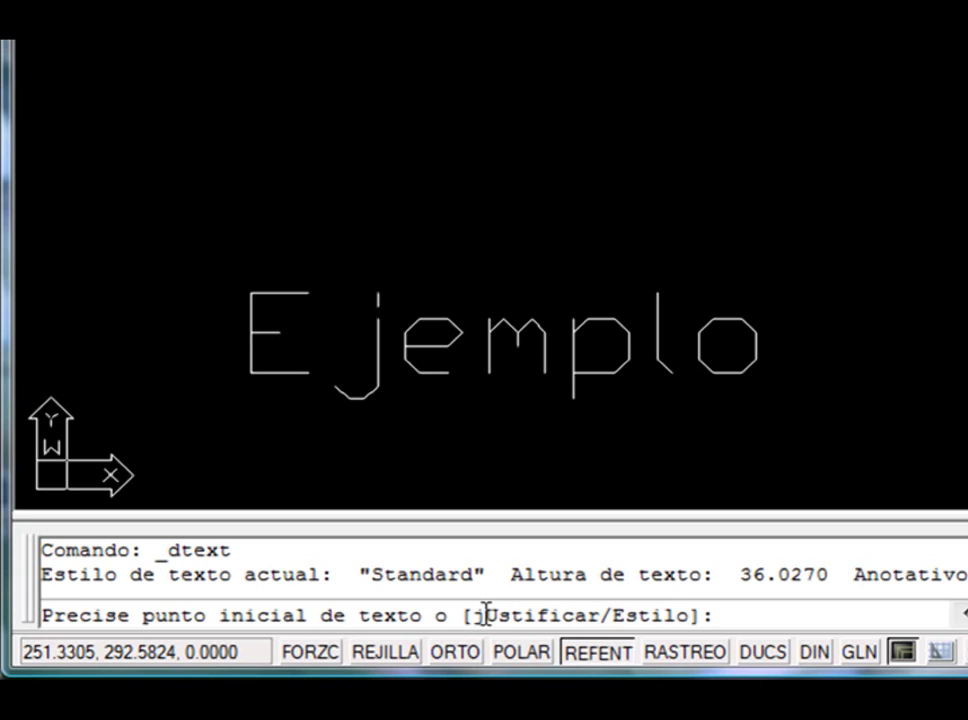
pyautogui.click(735, 616)
pyautogui.write('U')
pyautogui.press('Return')
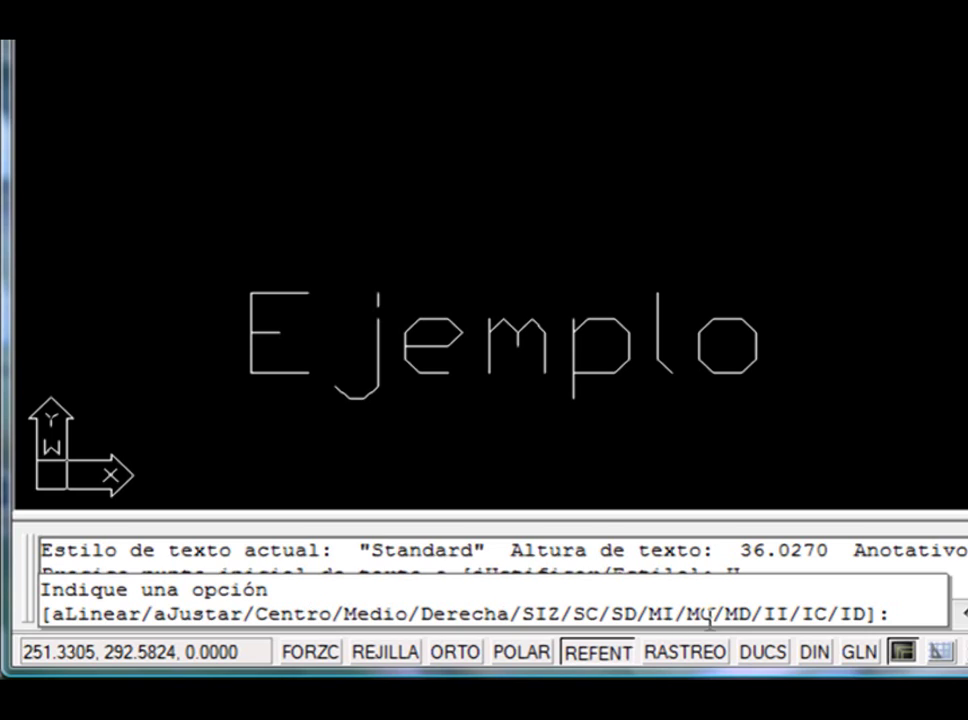
pyautogui.write('M')
pyautogui.press('Return')
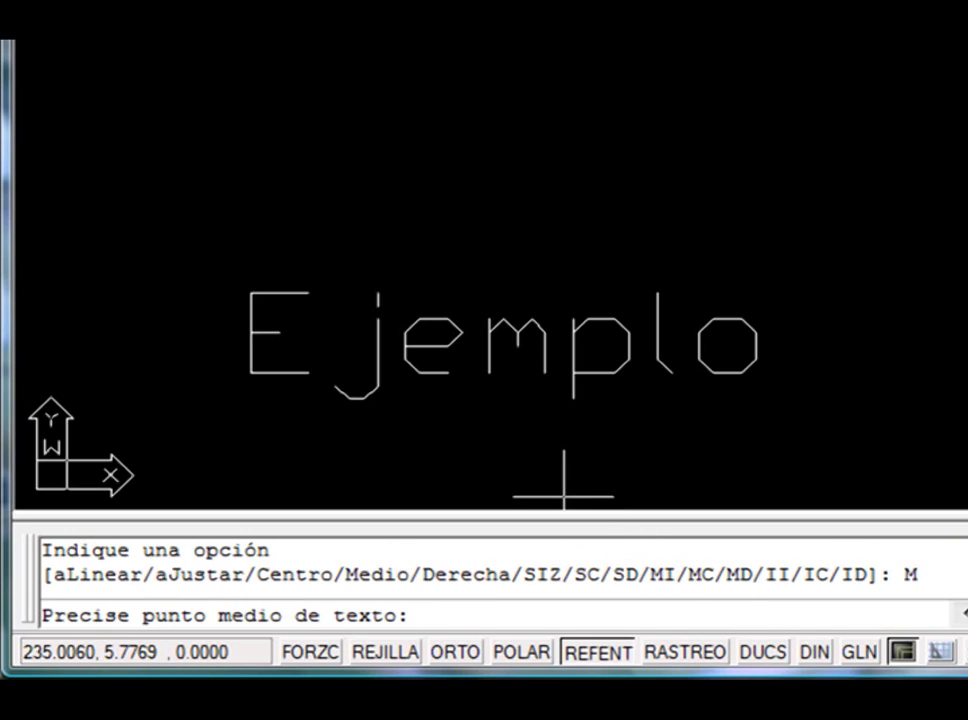
pyautogui.click(244, 213)
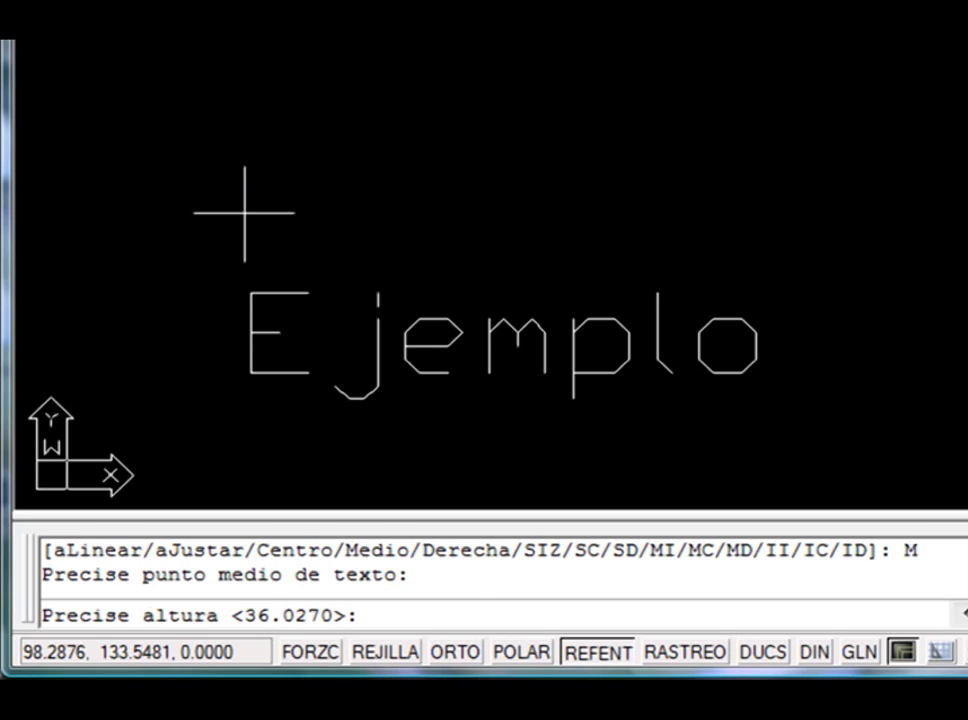
pyautogui.press('Return')
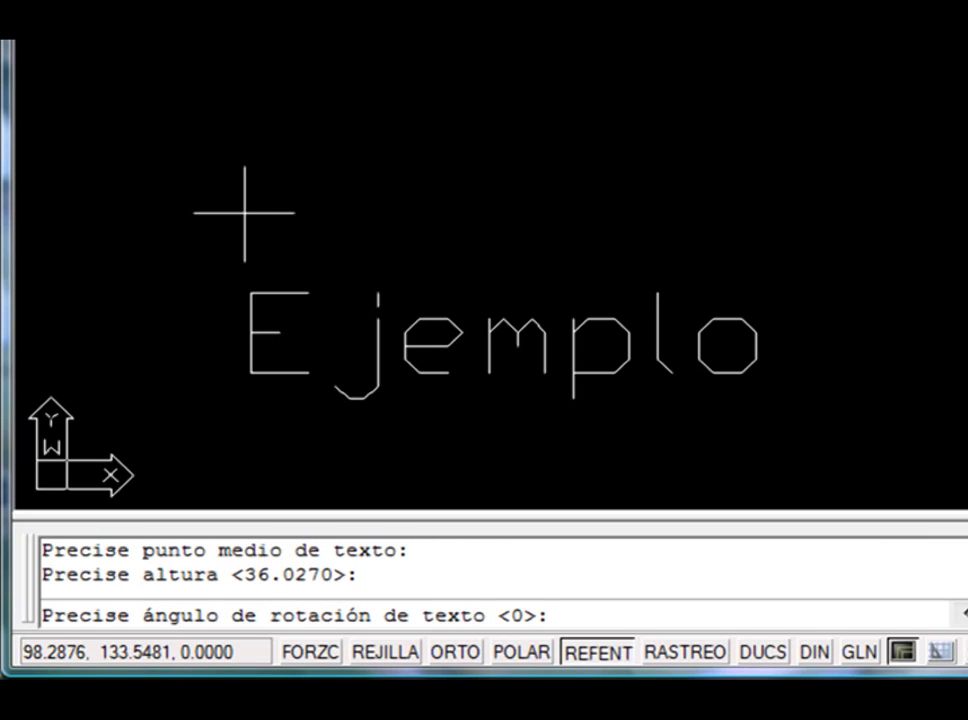
pyautogui.press('Return')
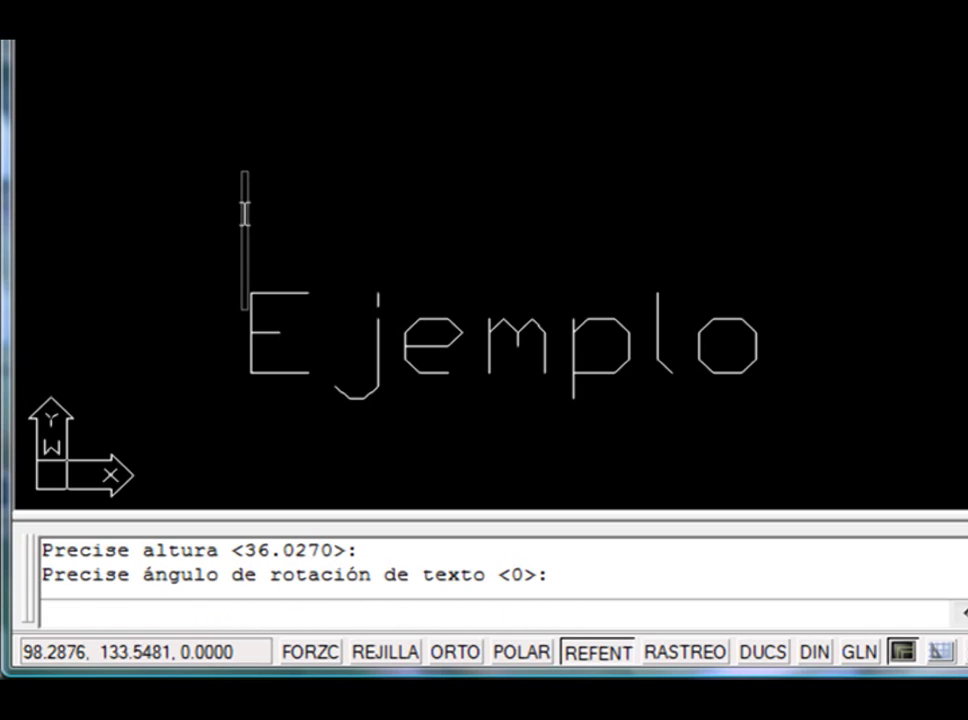
pyautogui.write('Ejempl')
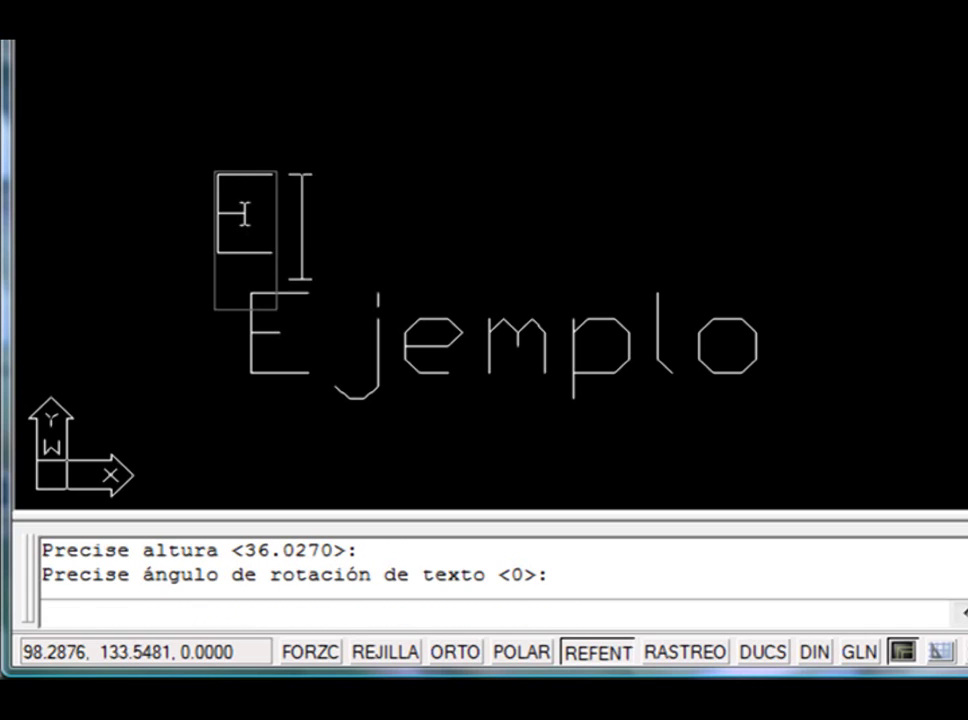
pyautogui.write('o')
pyautogui.press('Return')
pyautogui.press('Return')
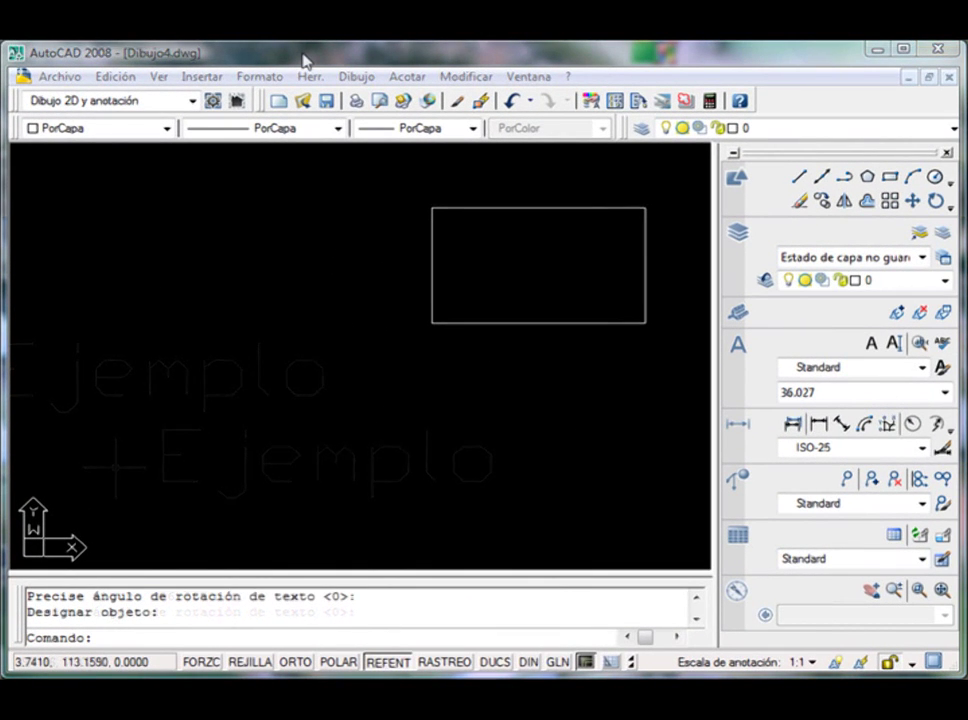
# Start a single-line text below and left of the rectangle, about 24 high with rotation 0, reading "Area: ".
pyautogui.click(395, 55)
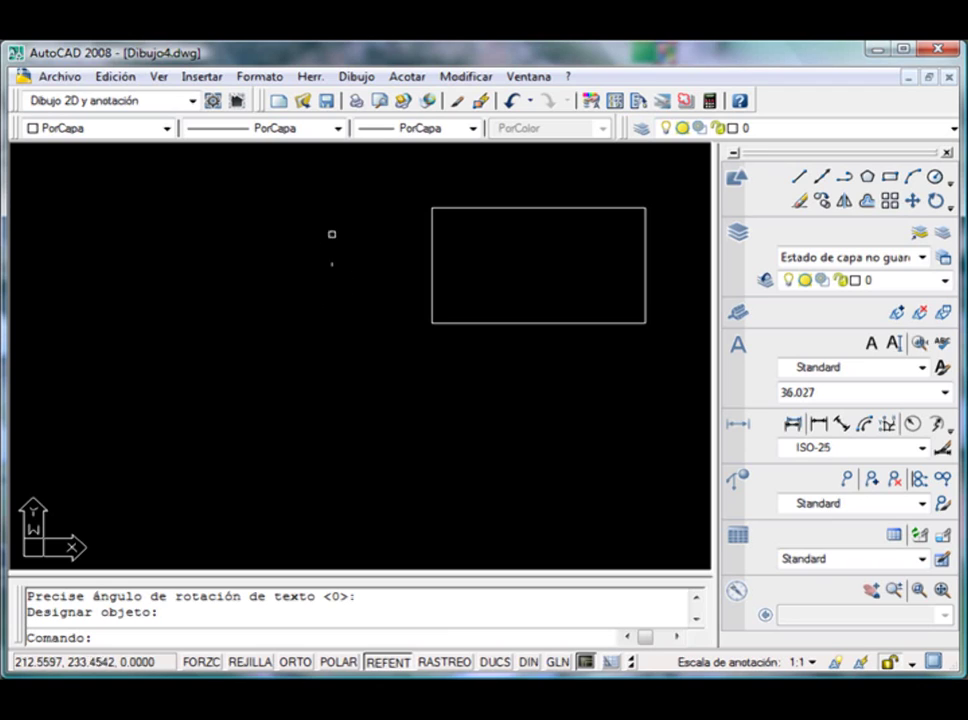
pyautogui.click(360, 78)
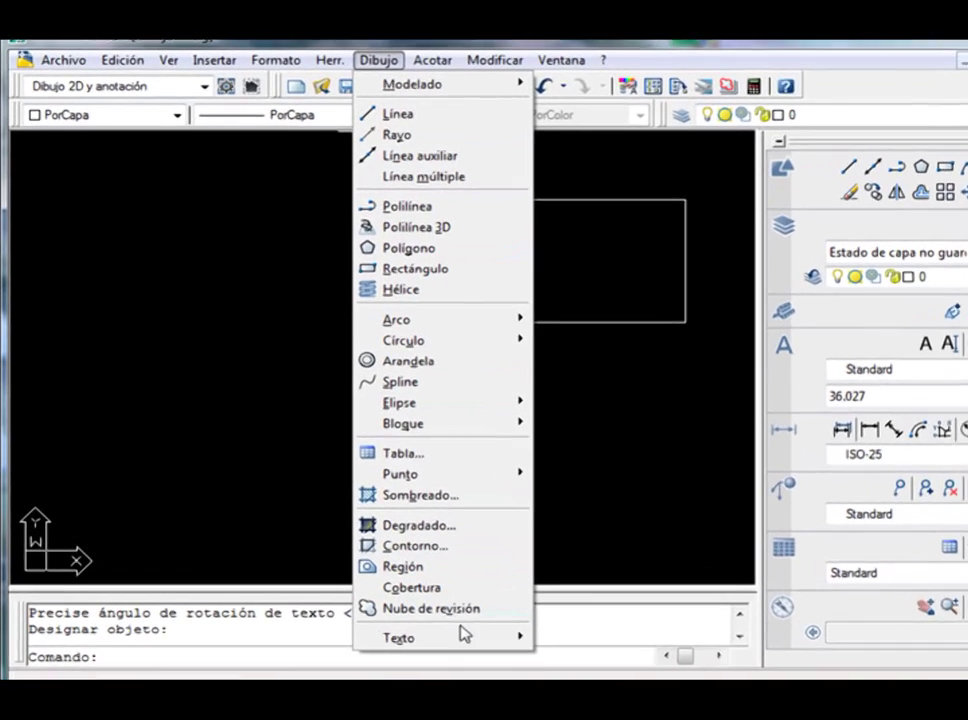
pyautogui.moveTo(466, 639)
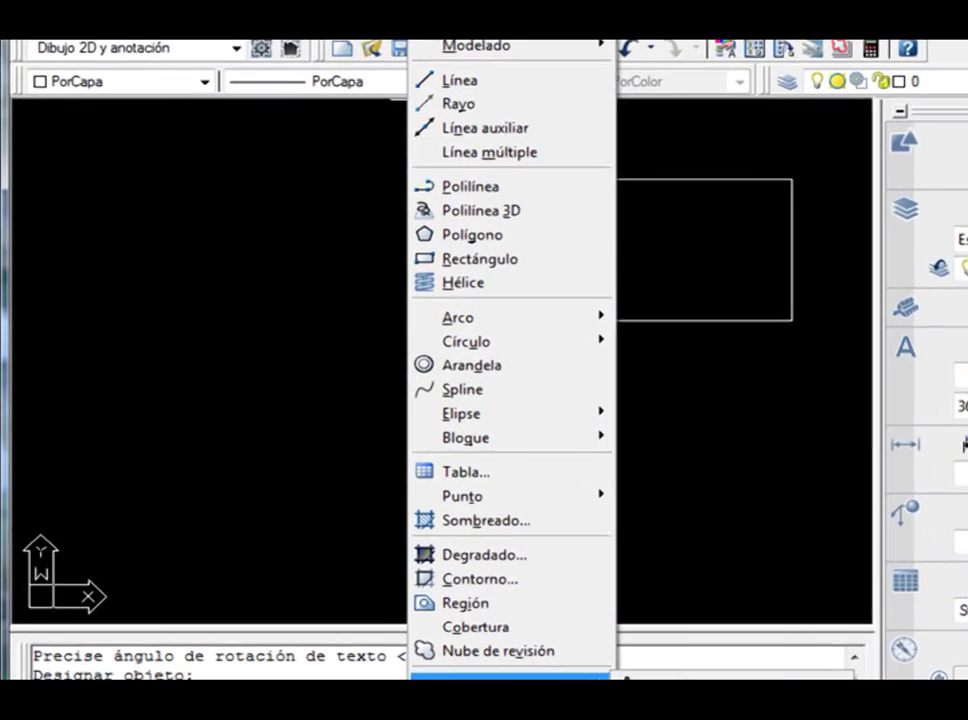
pyautogui.click(600, 639)
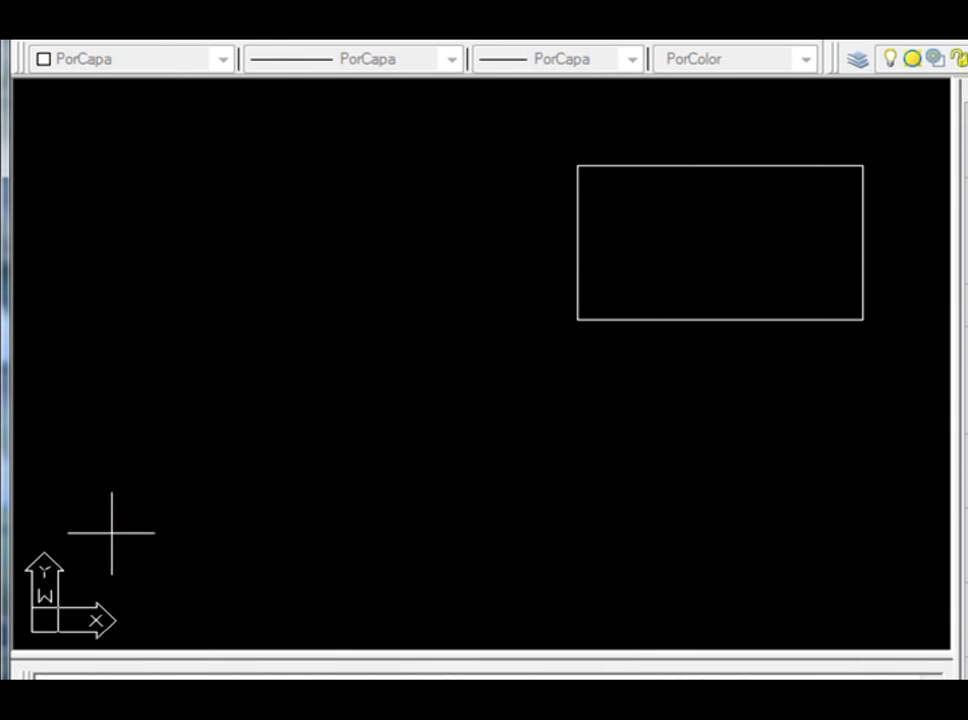
pyautogui.click(111, 538)
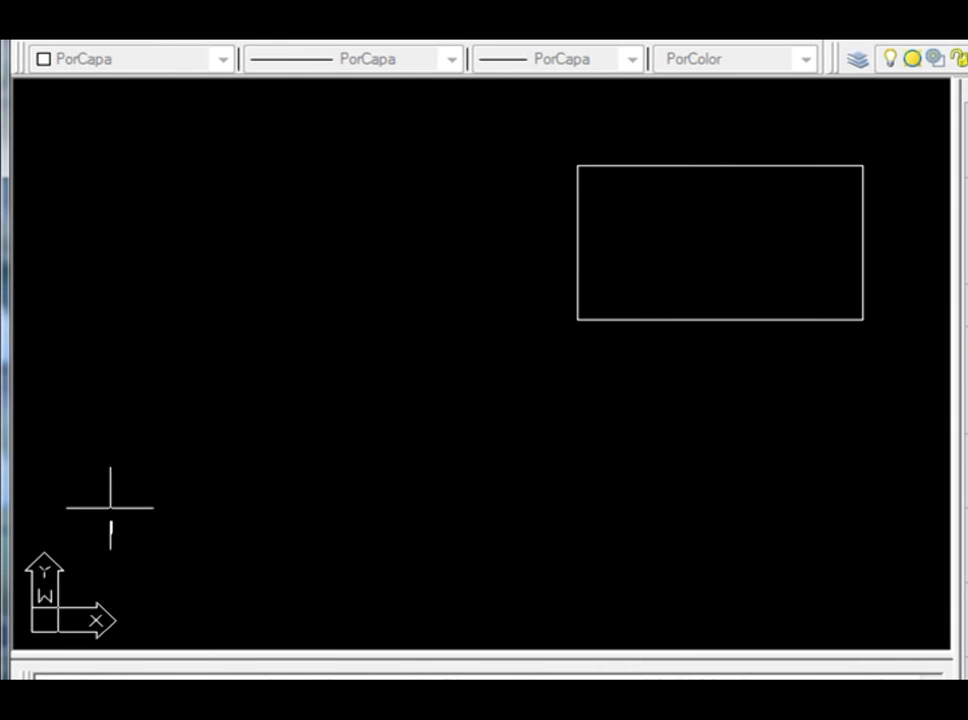
pyautogui.press('Return')
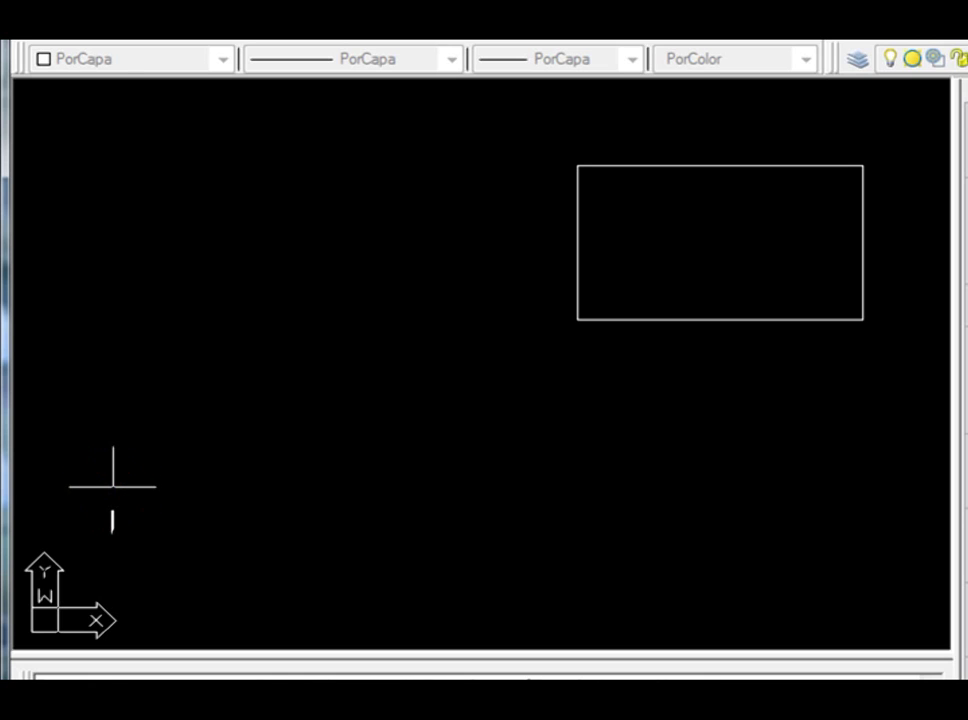
pyautogui.press('Return')
pyautogui.write('Area:')
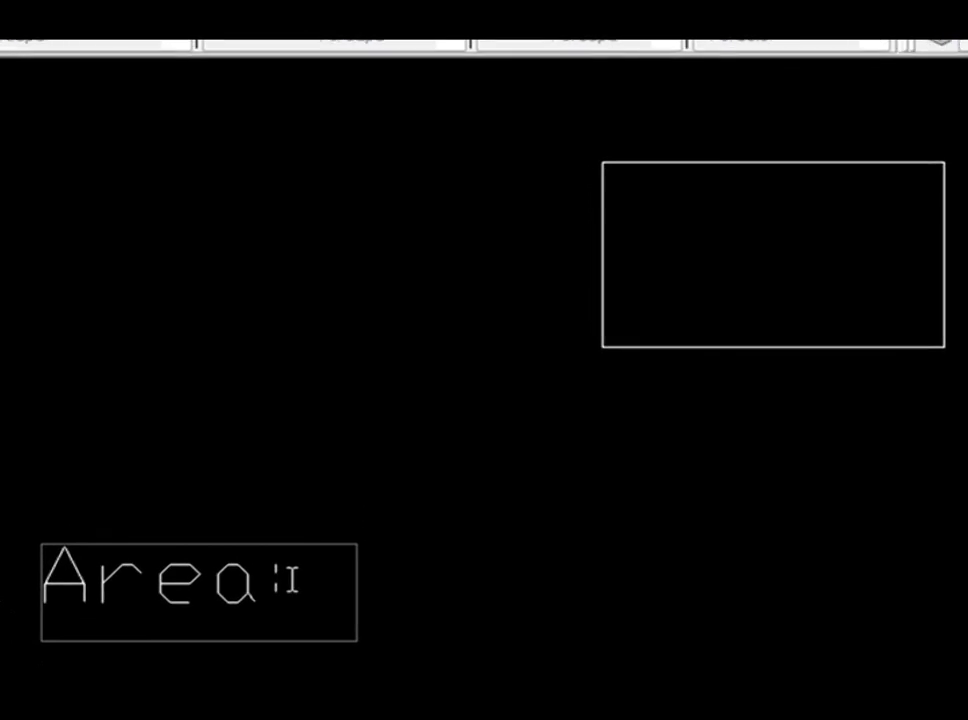
# Insert an Objeto field after "Area:" that links to the rectangle's Área property in Decimales format.
pyautogui.rightClick(288, 583)
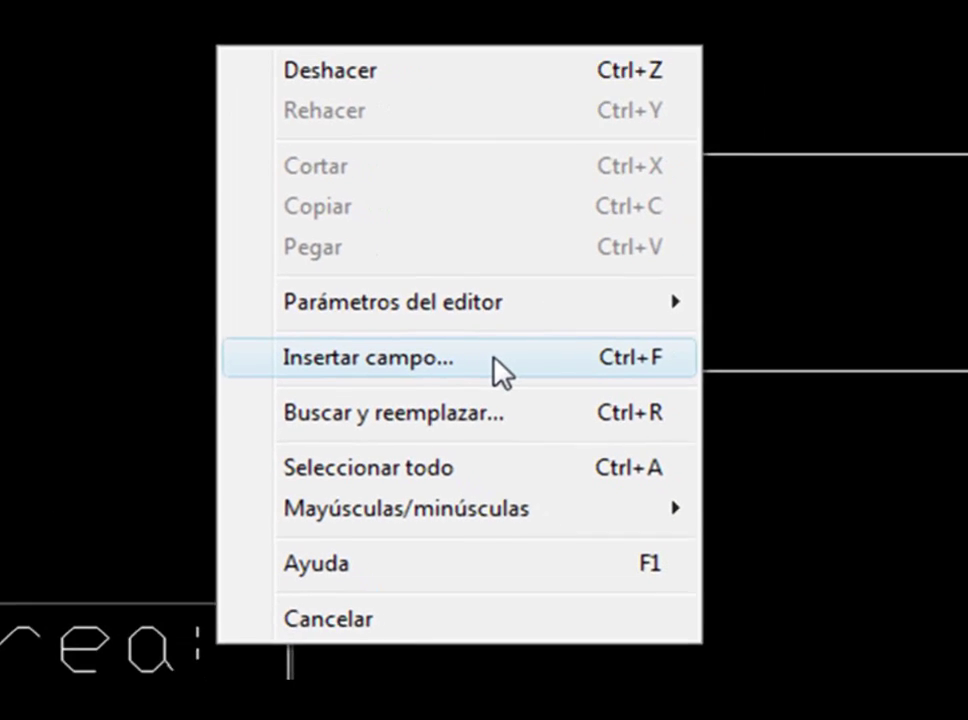
pyautogui.click(552, 391)
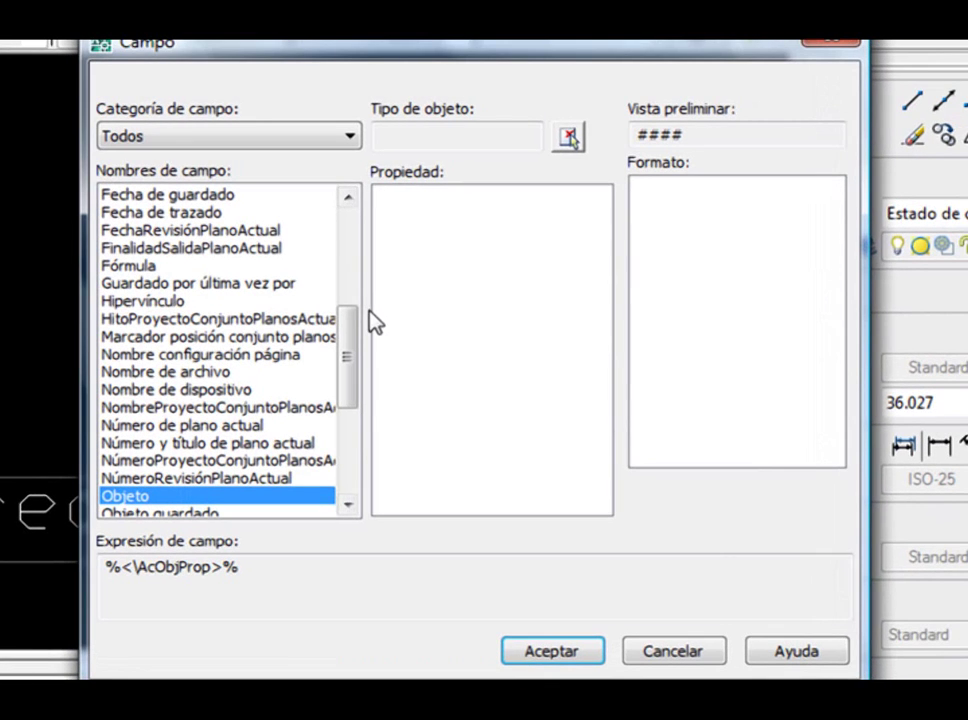
pyautogui.click(352, 322)
pyautogui.moveTo(352, 322)
pyautogui.mouseDown()
pyautogui.moveTo(344, 294)
pyautogui.moveTo(359, 240)
pyautogui.moveTo(350, 341)
pyautogui.mouseUp()
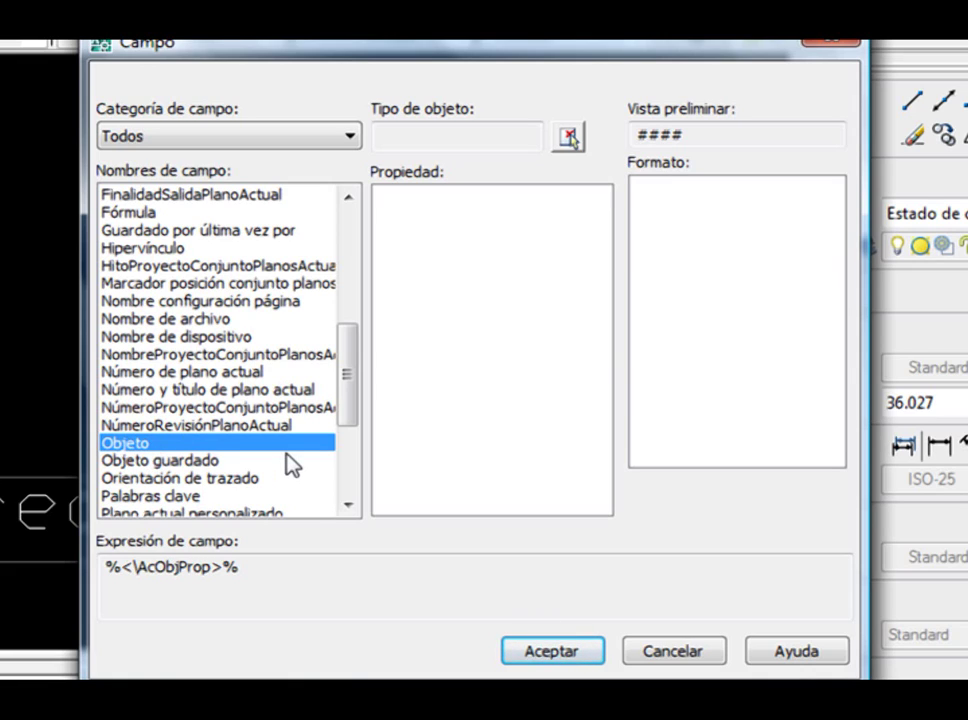
pyautogui.click(568, 138)
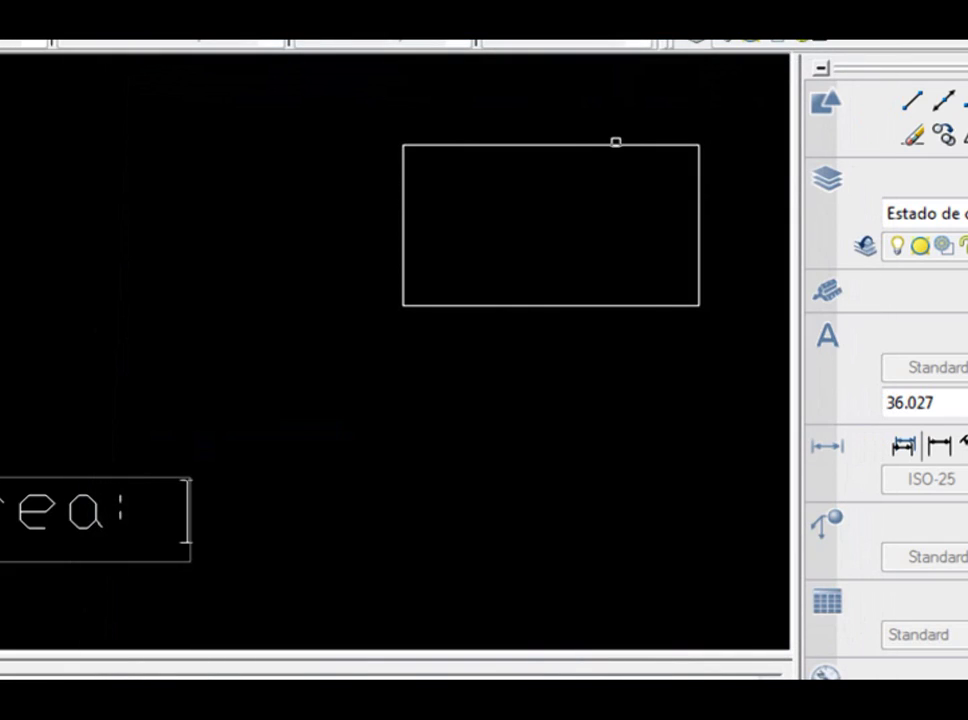
pyautogui.click(644, 145)
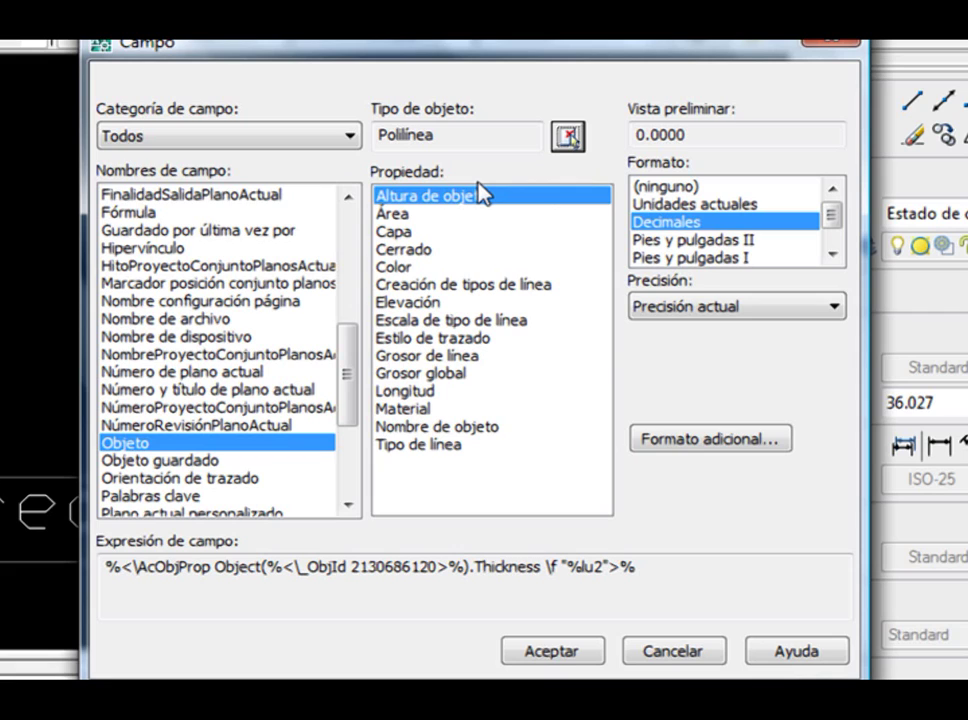
pyautogui.click(412, 213)
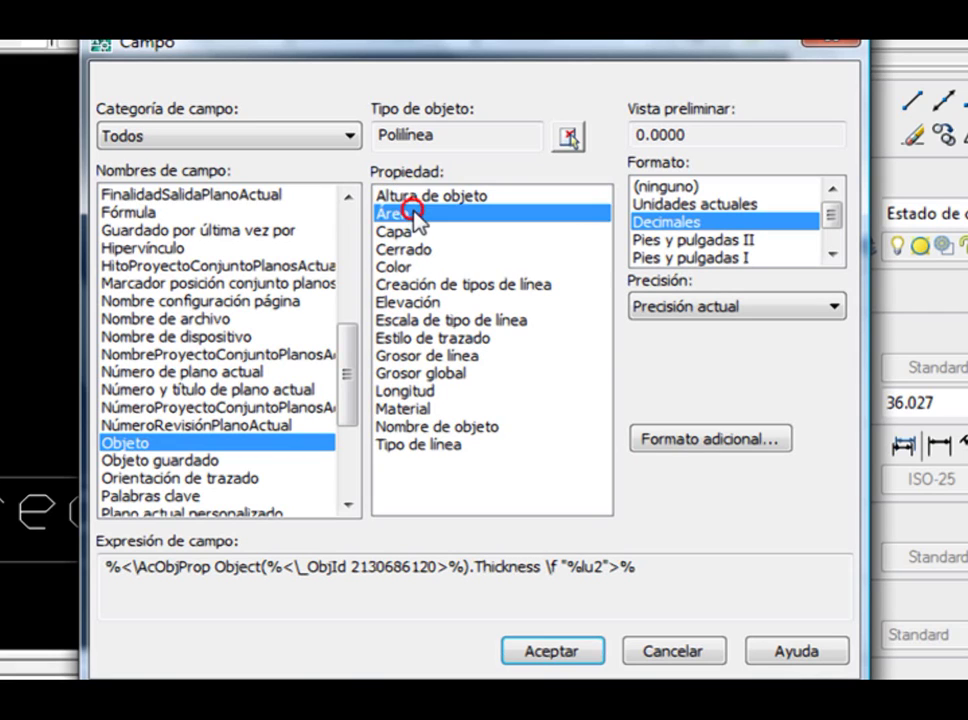
pyautogui.click(553, 656)
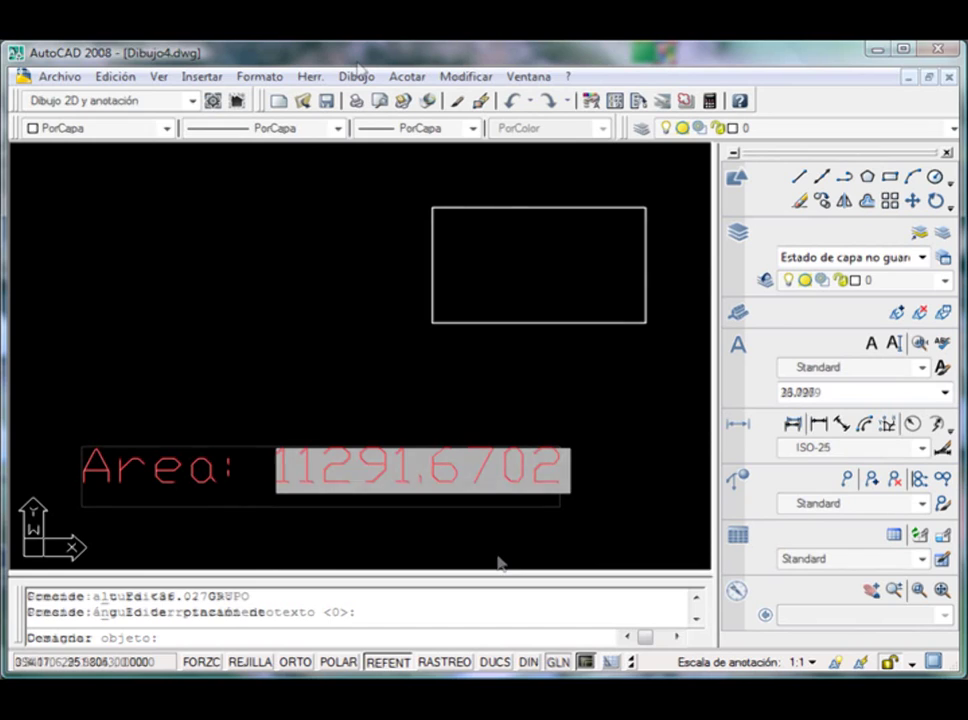
# Scale the rectangle by a factor of 1.2 about its lower-left corner using its grips.
pyautogui.click(399, 53)
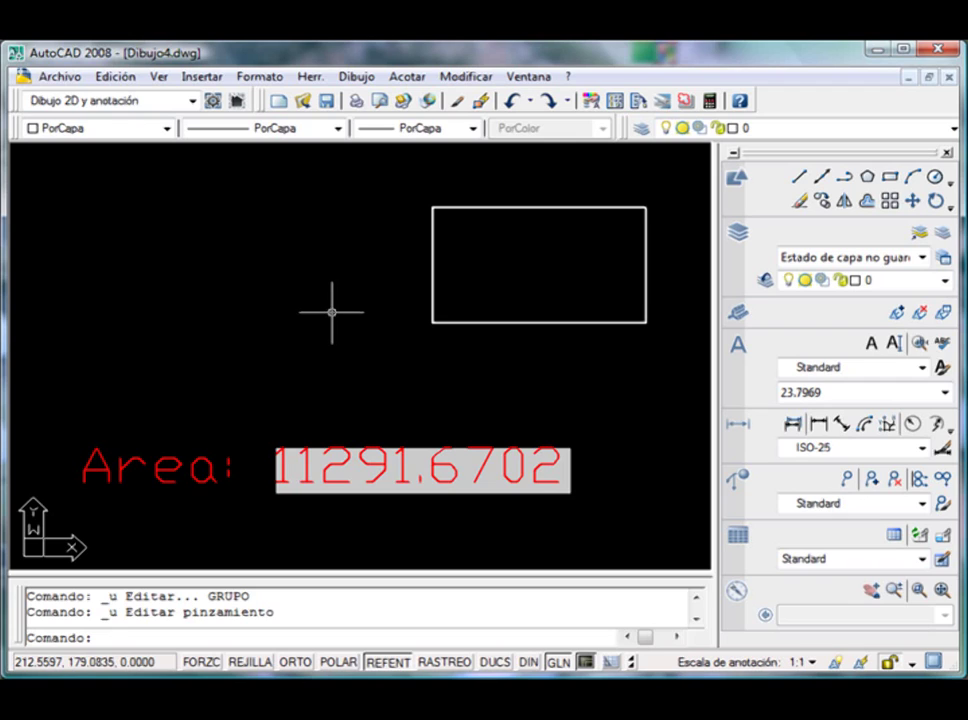
pyautogui.click(433, 312)
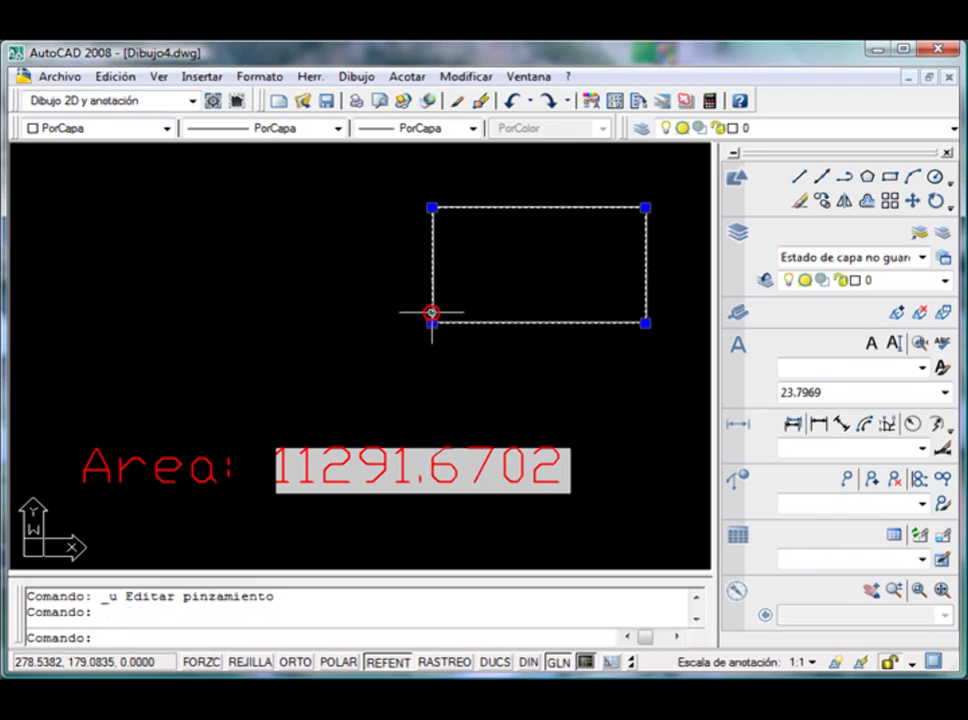
pyautogui.click(431, 323)
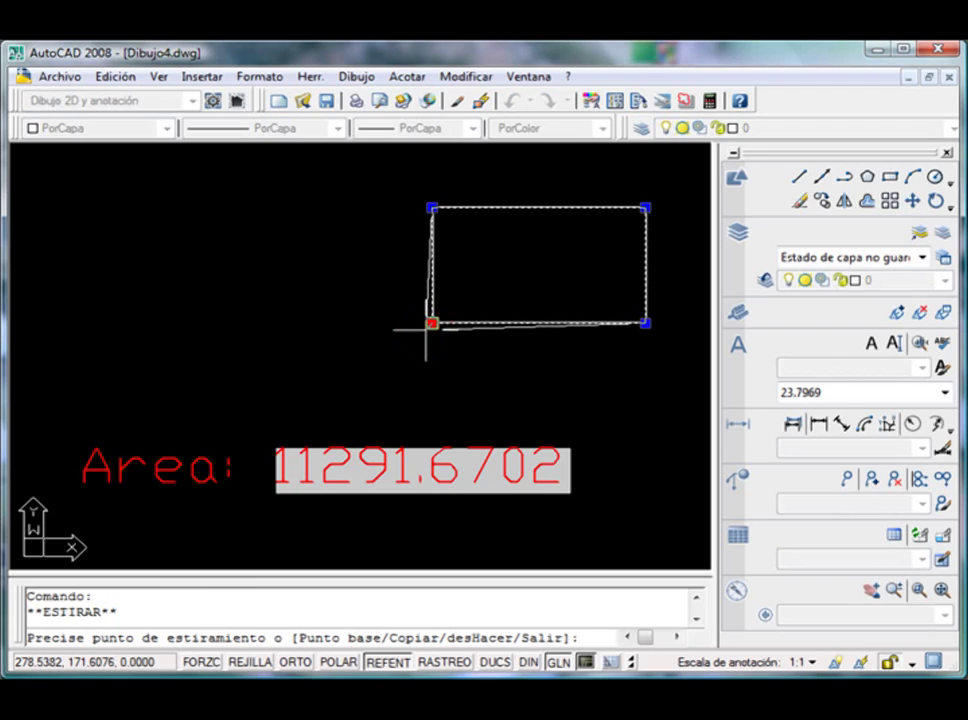
pyautogui.press('space')
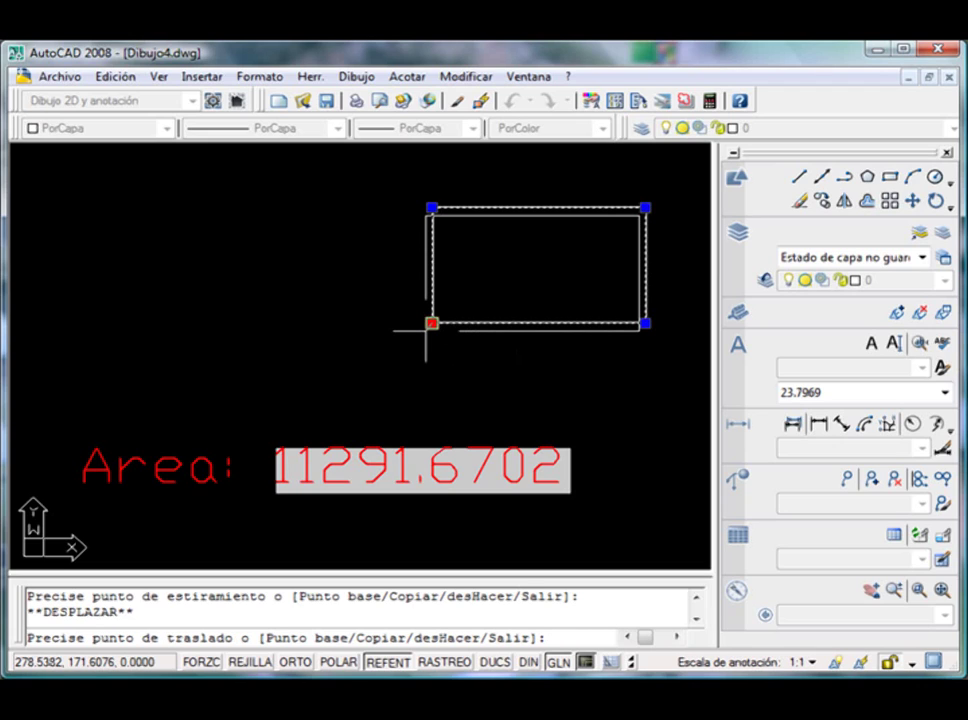
pyautogui.press('space')
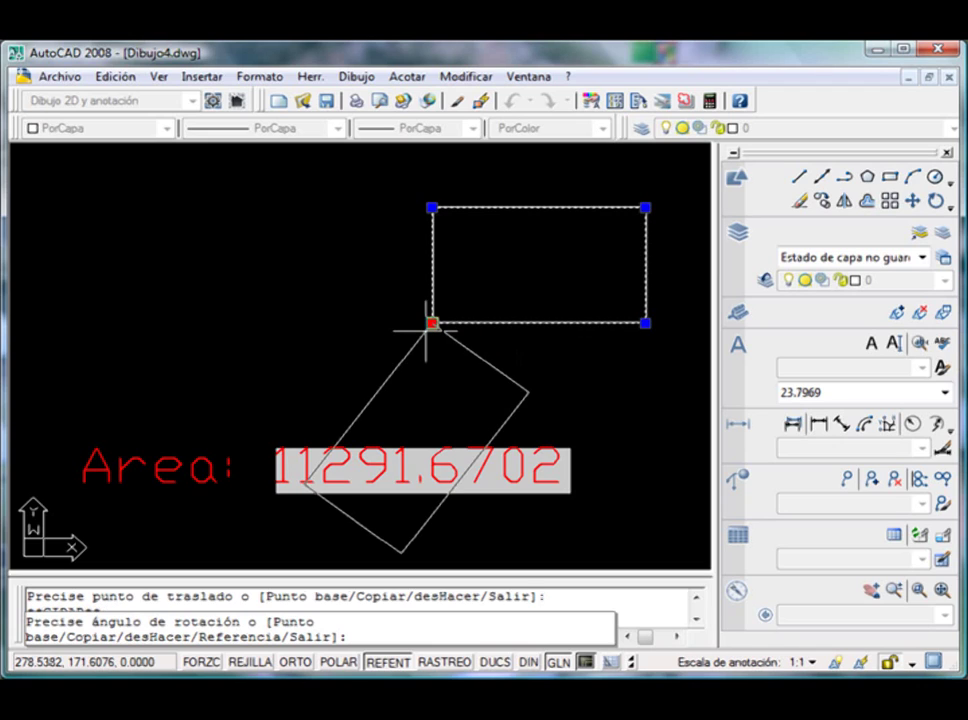
pyautogui.press('space')
pyautogui.write('1.2')
pyautogui.press('Return')
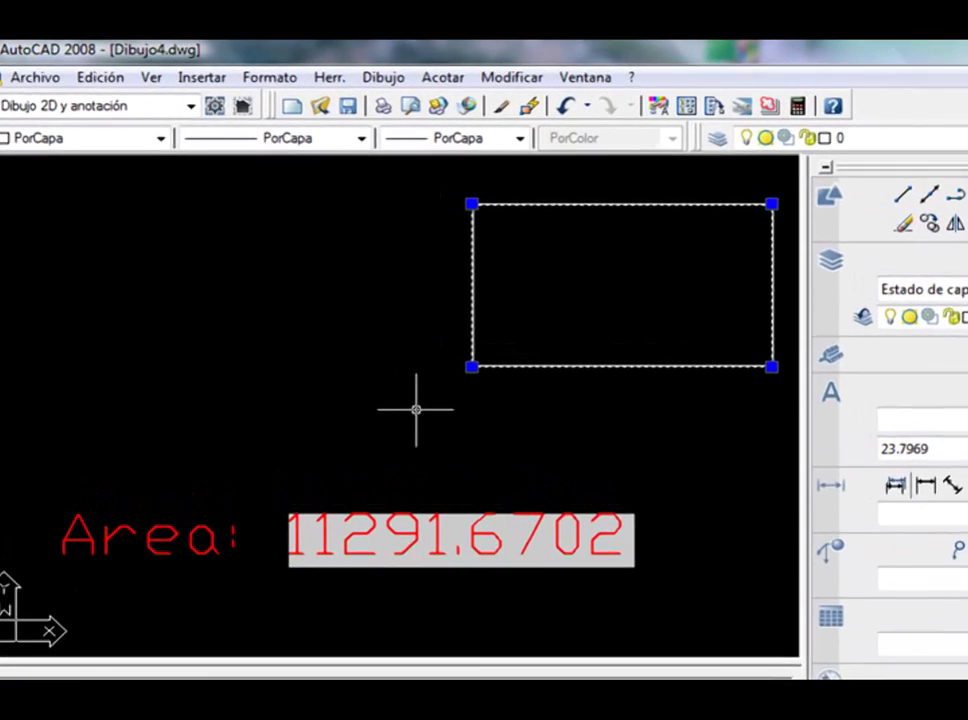
pyautogui.press('Escape')
# Update the area field while editing the "Area:" text, and undo that field update.
pyautogui.click(320, 580)
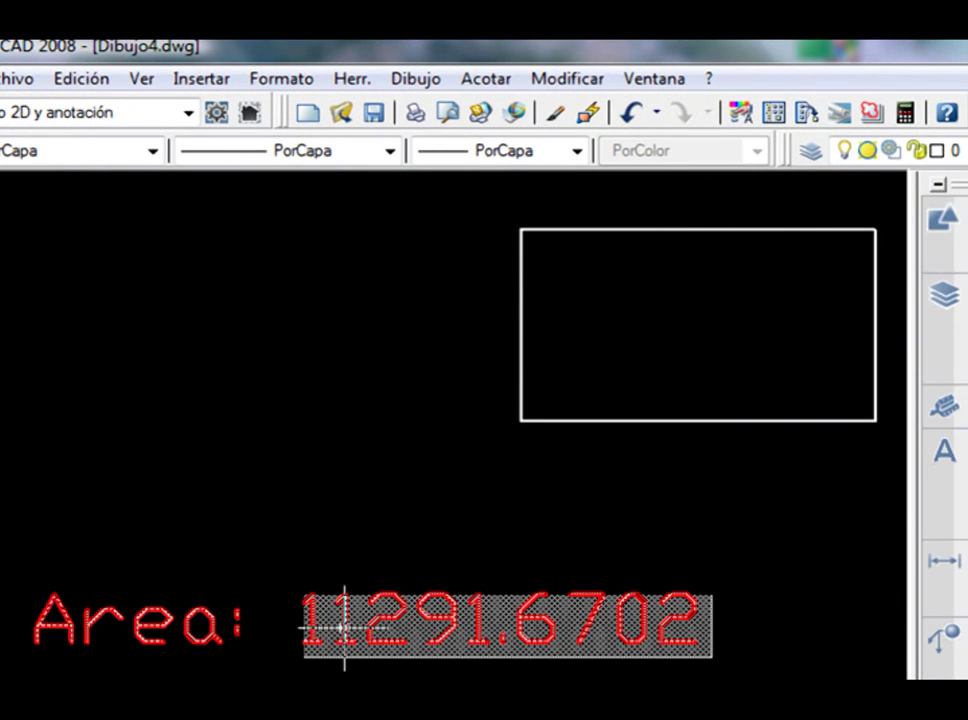
pyautogui.rightClick(345, 628)
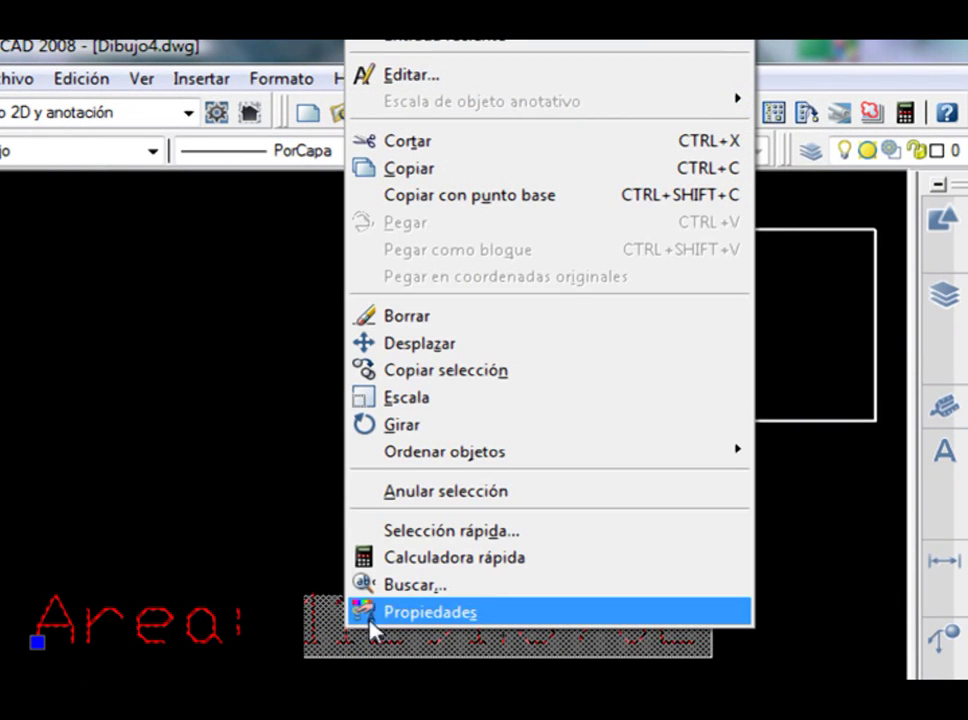
pyautogui.click(510, 76)
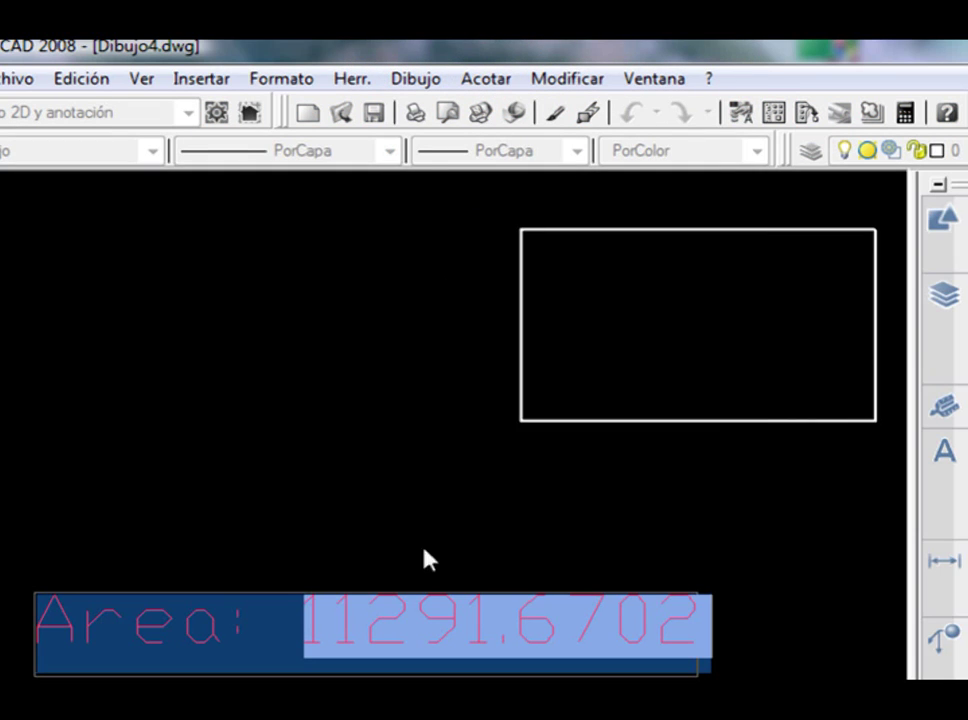
pyautogui.rightClick(401, 628)
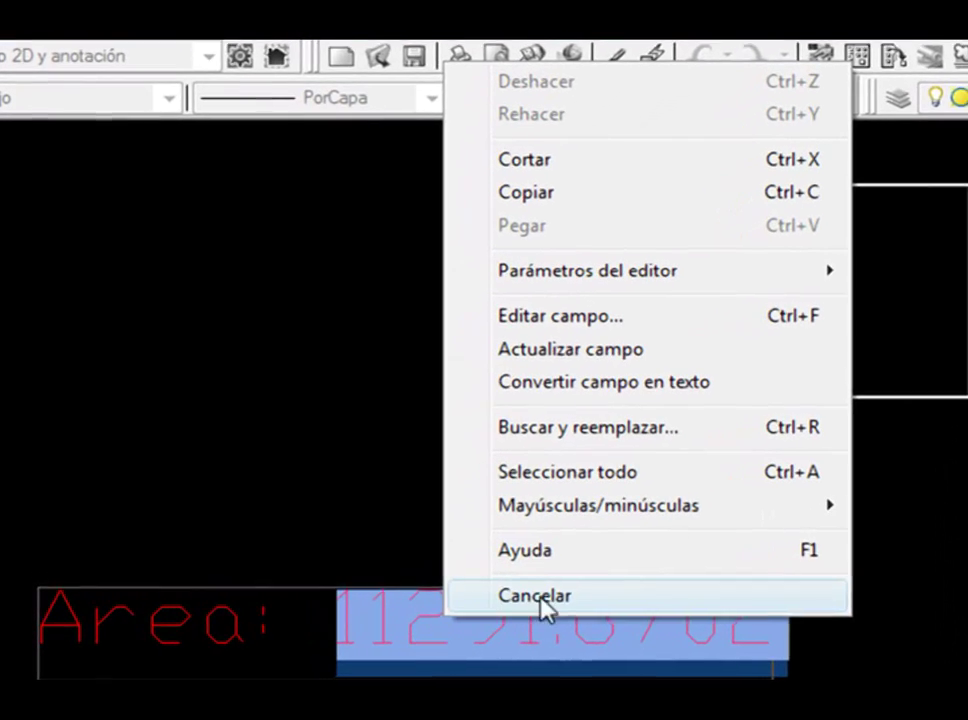
pyautogui.click(674, 345)
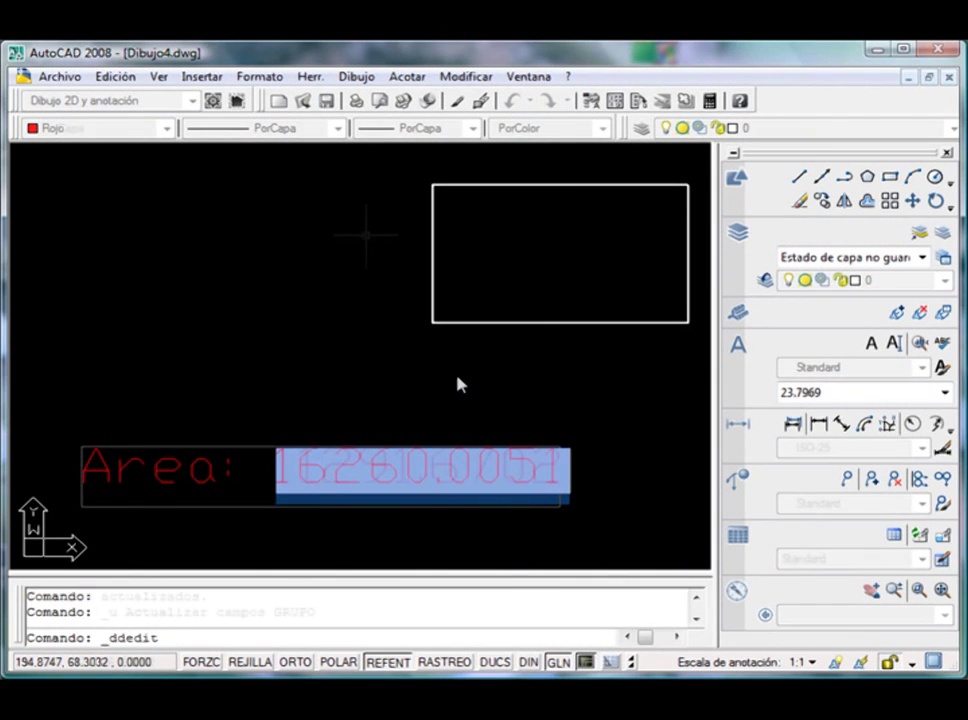
pyautogui.hotkey('ctrl', 'z')
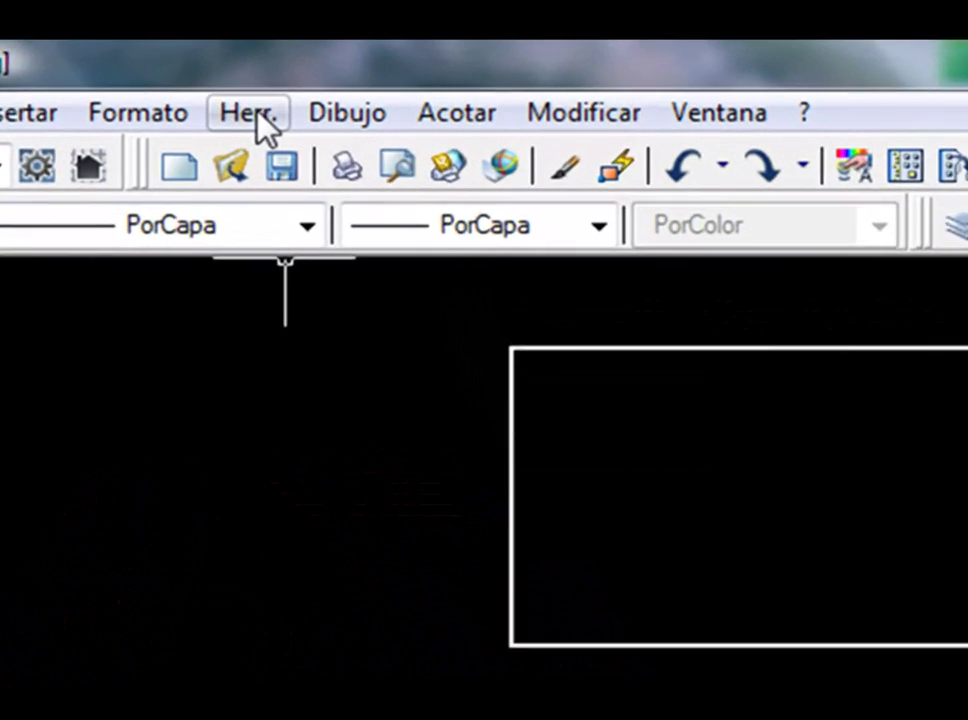
# Update the field in the "Area:" text with the Actualizar campos command.
pyautogui.click(262, 120)
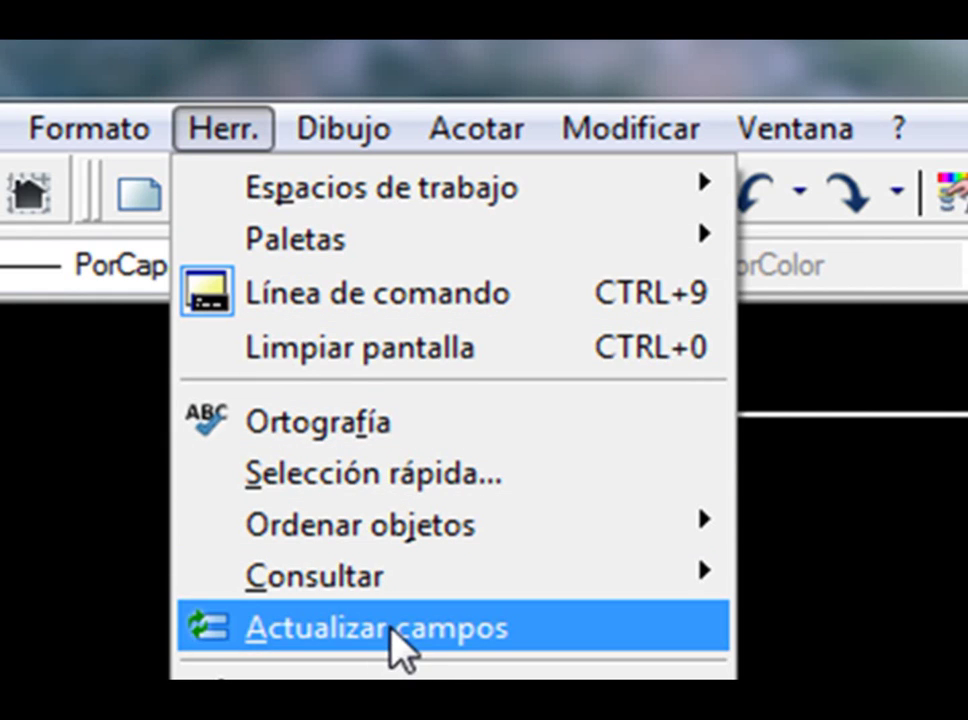
pyautogui.click(395, 633)
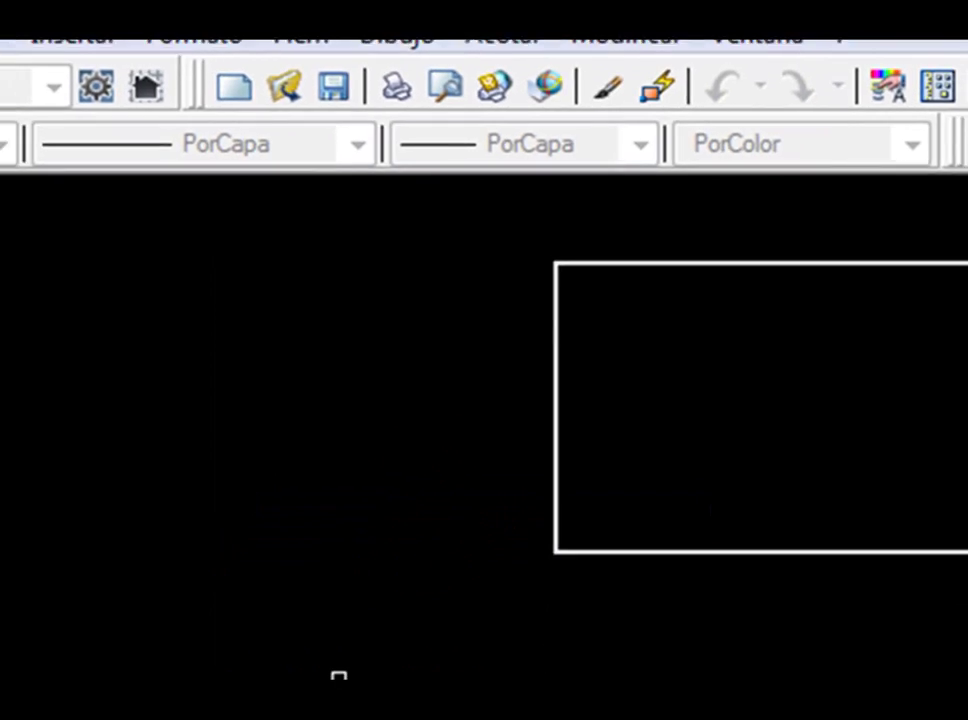
pyautogui.click(385, 595)
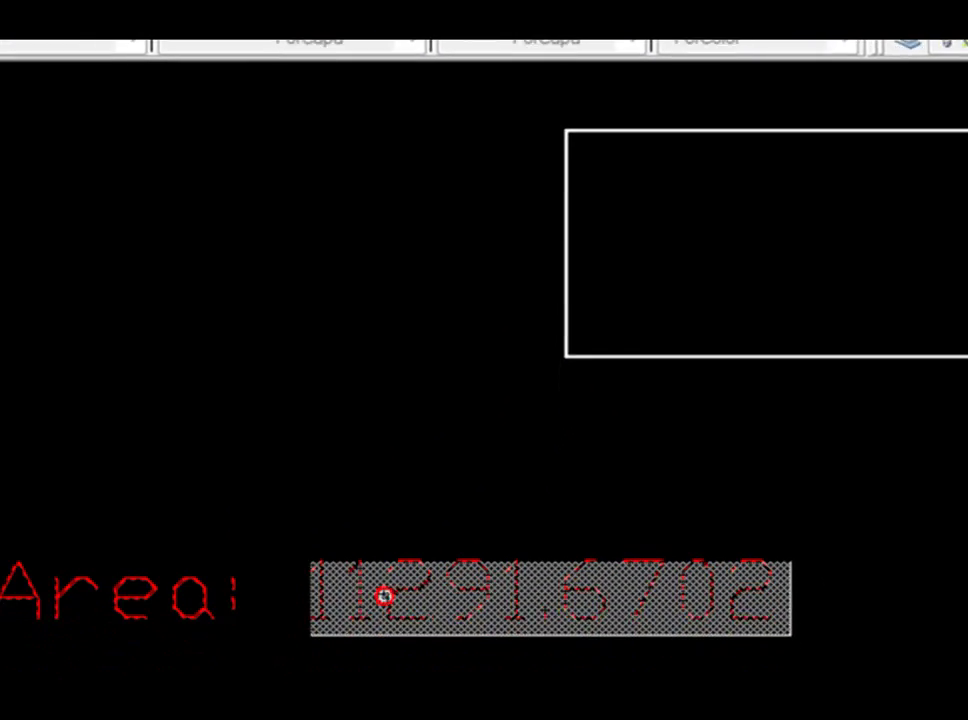
pyautogui.rightClick(397, 541)
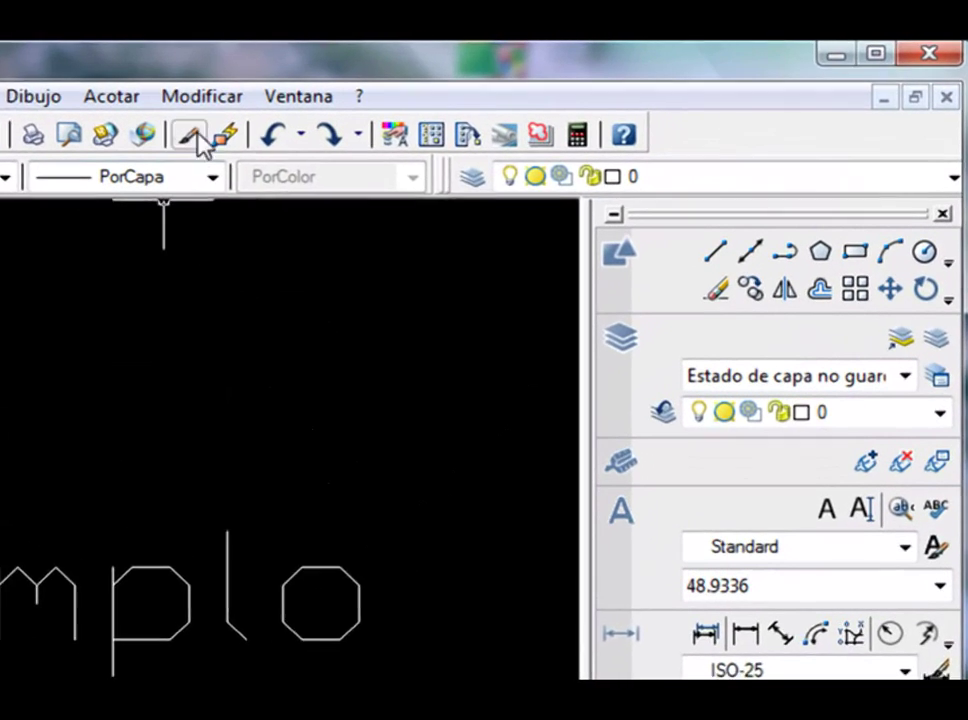
# Replace the content of the single-line text "Ejemplo" with "Texto" using the text Editar command.
pyautogui.click(202, 96)
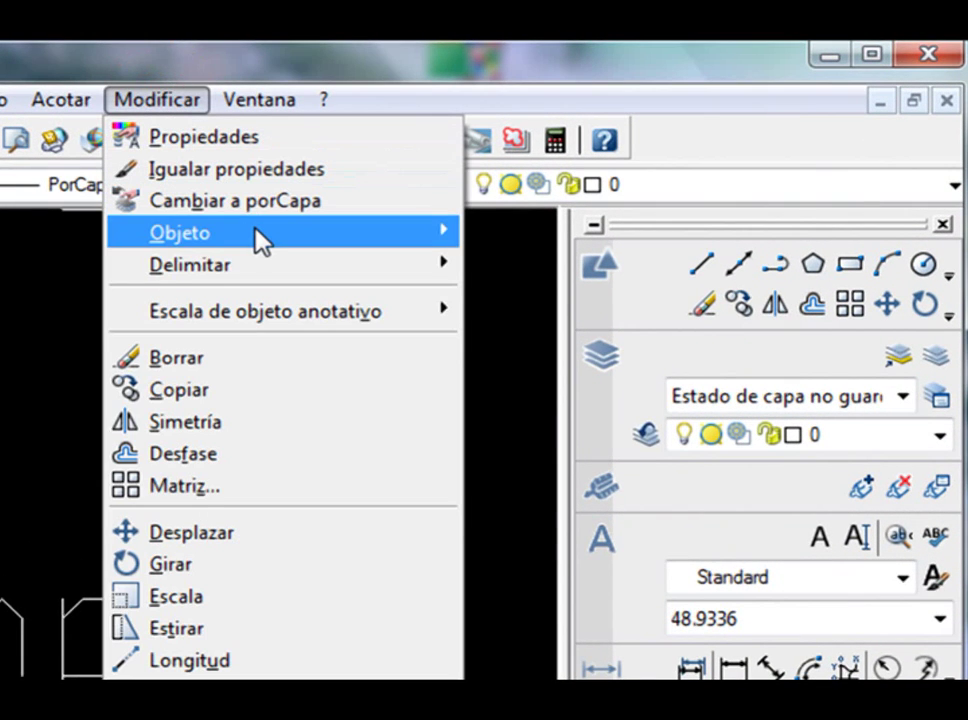
pyautogui.moveTo(293, 224)
pyautogui.moveTo(745, 537)
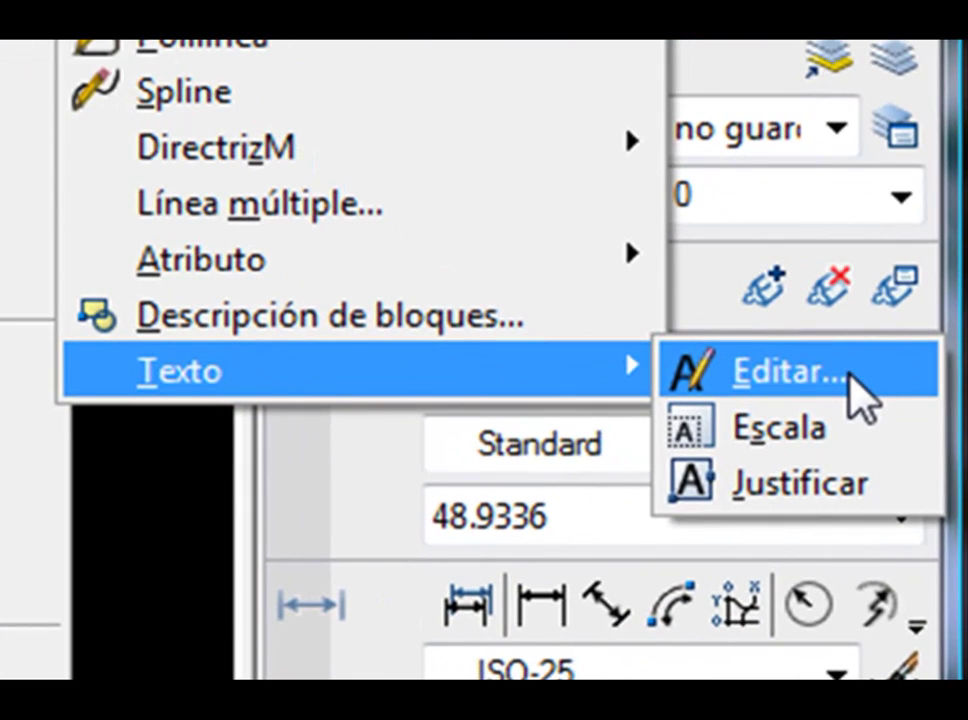
pyautogui.click(850, 376)
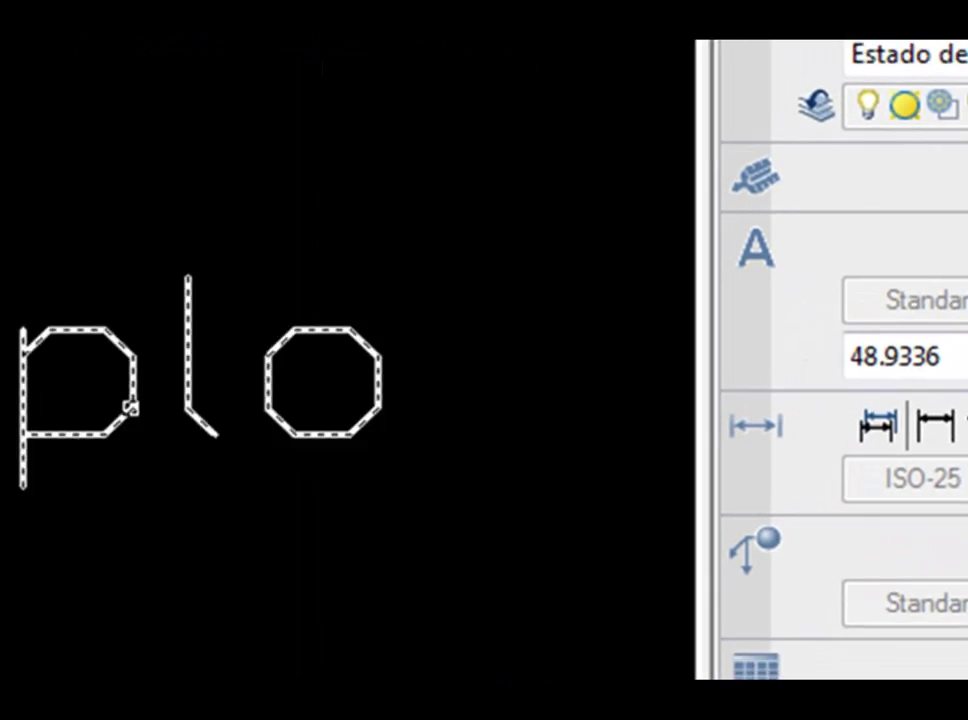
pyautogui.click(130, 408)
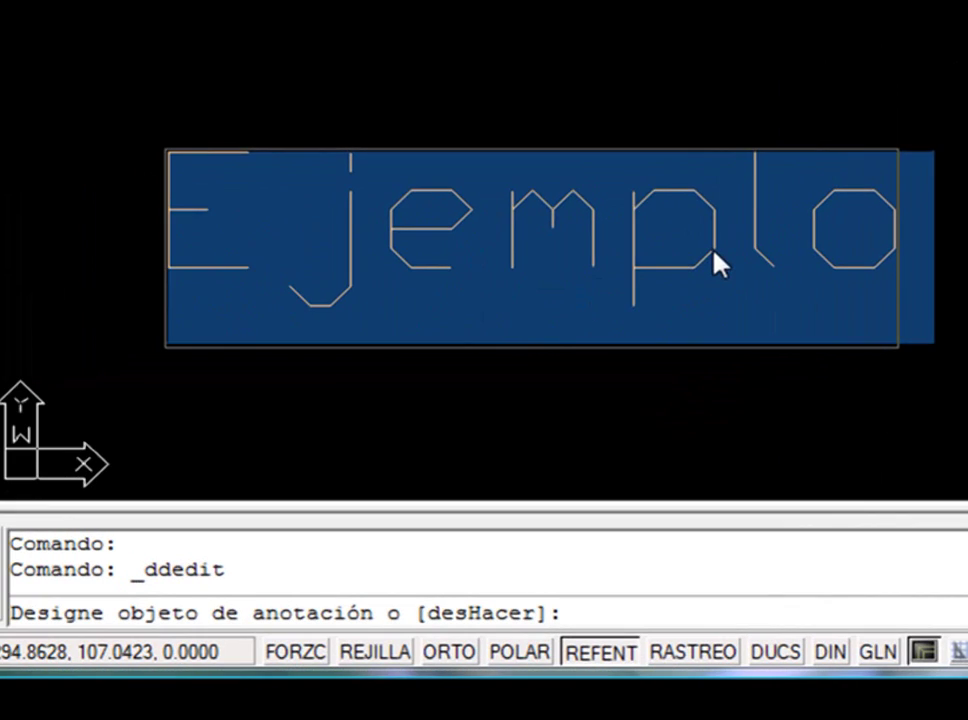
pyautogui.click(130, 408)
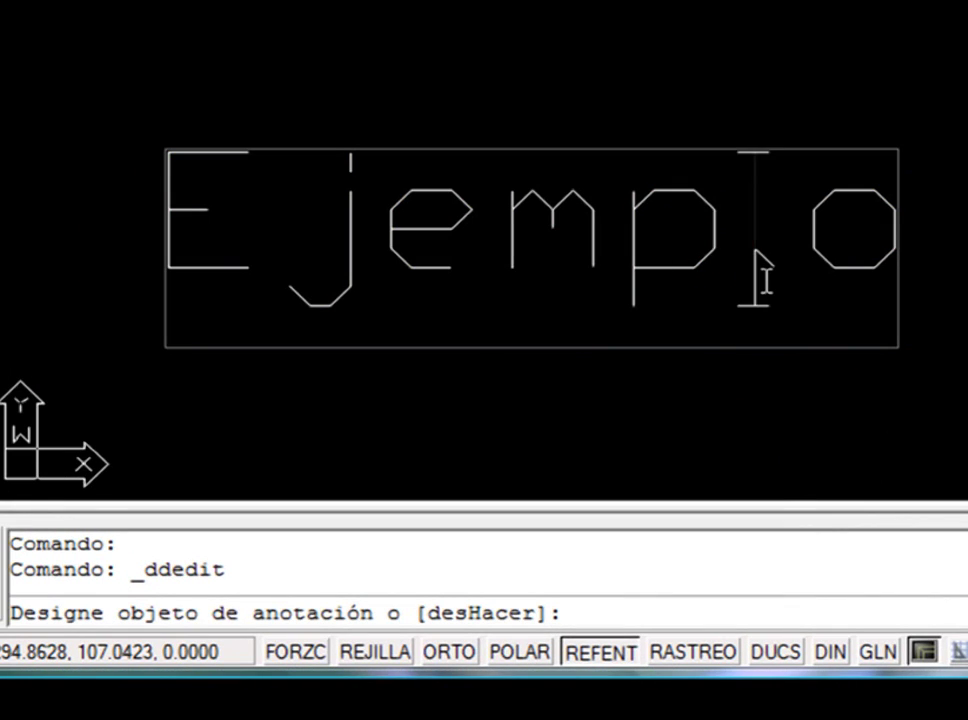
pyautogui.press('Right')
pyautogui.press('Right')
pyautogui.press('BackSpace')
pyautogui.press('BackSpace')
pyautogui.press('BackSpace')
pyautogui.press('BackSpace')
pyautogui.press('BackSpace')
pyautogui.press('BackSpace')
pyautogui.press('BackSpace')
pyautogui.write('Tex')
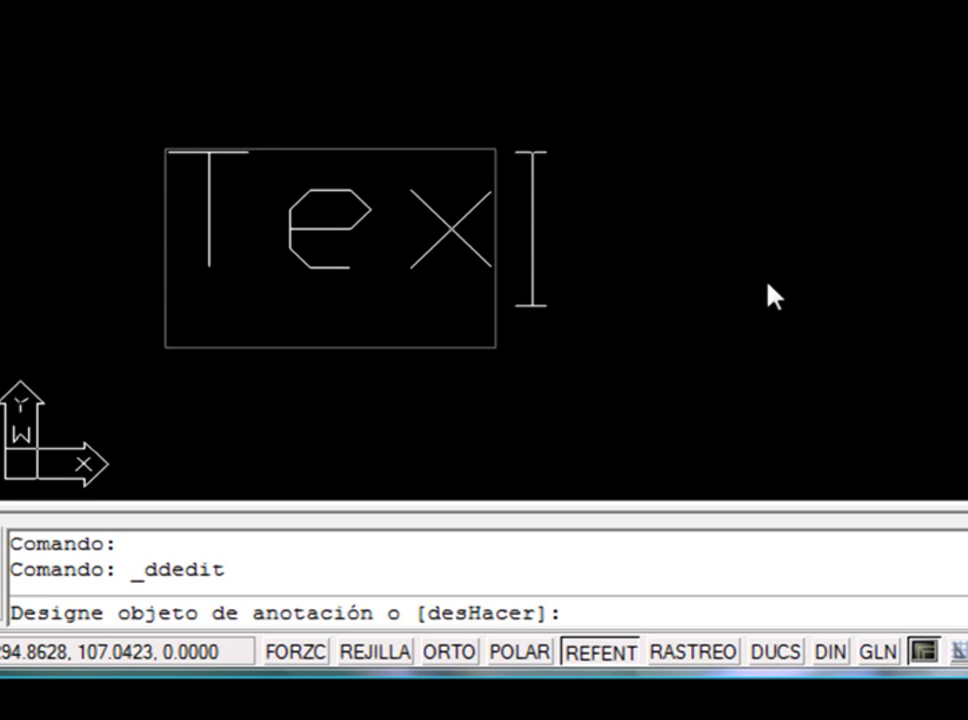
pyautogui.write('to')
pyautogui.press('Return')
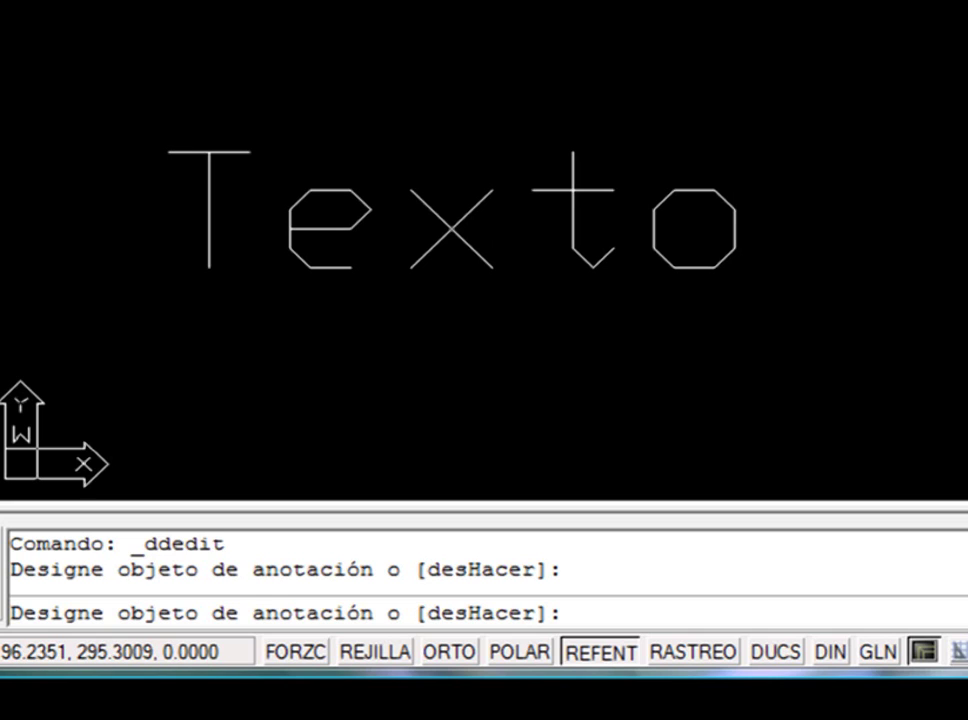
pyautogui.click(184, 73)
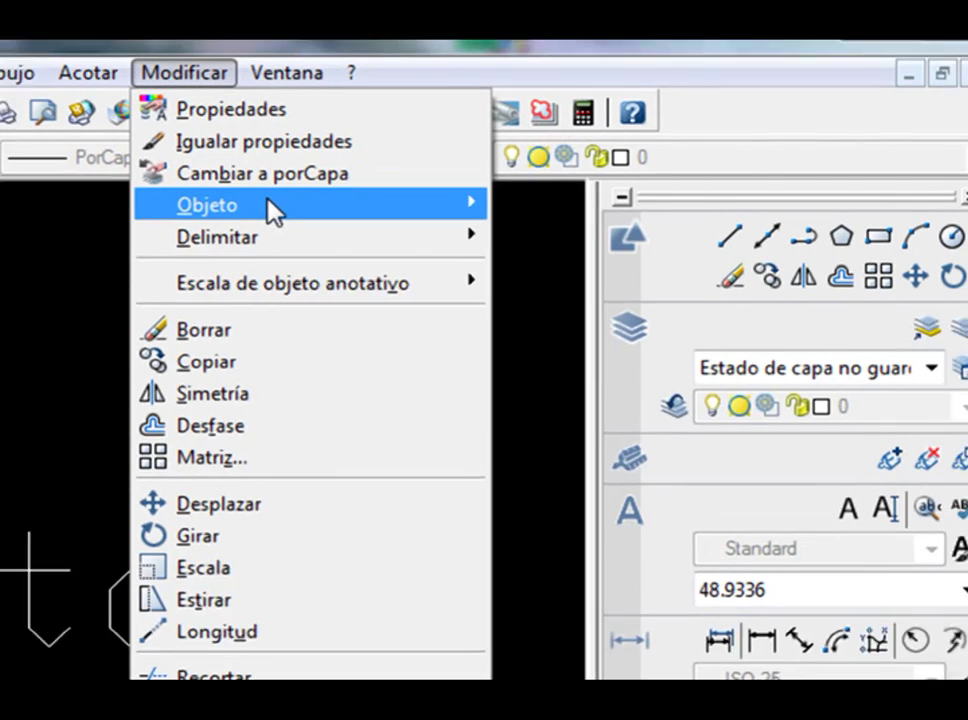
pyautogui.moveTo(277, 212)
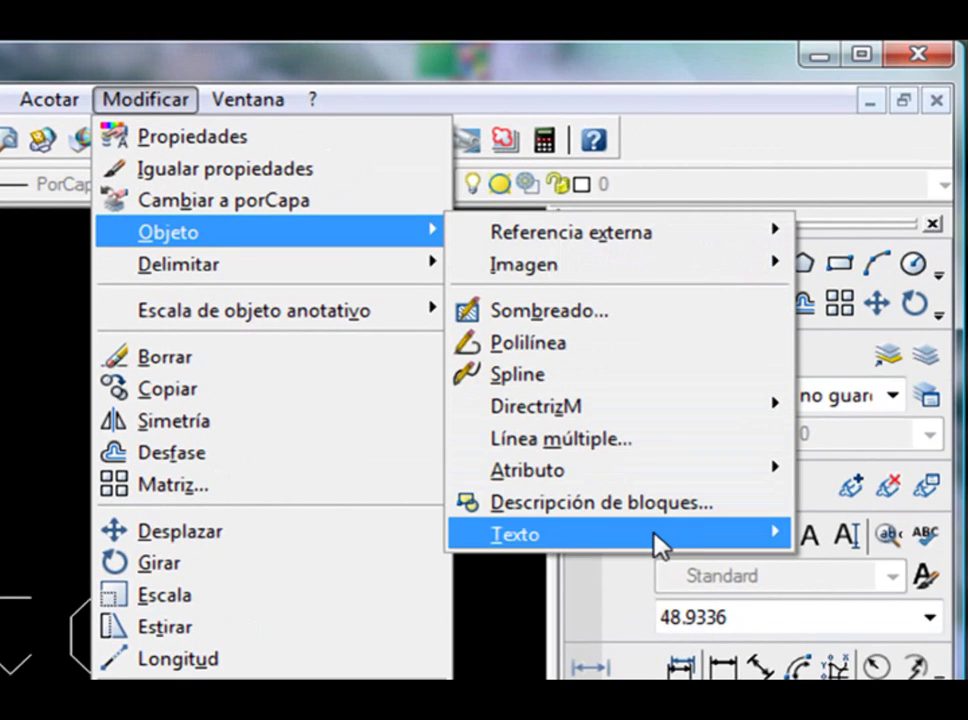
pyautogui.moveTo(699, 519)
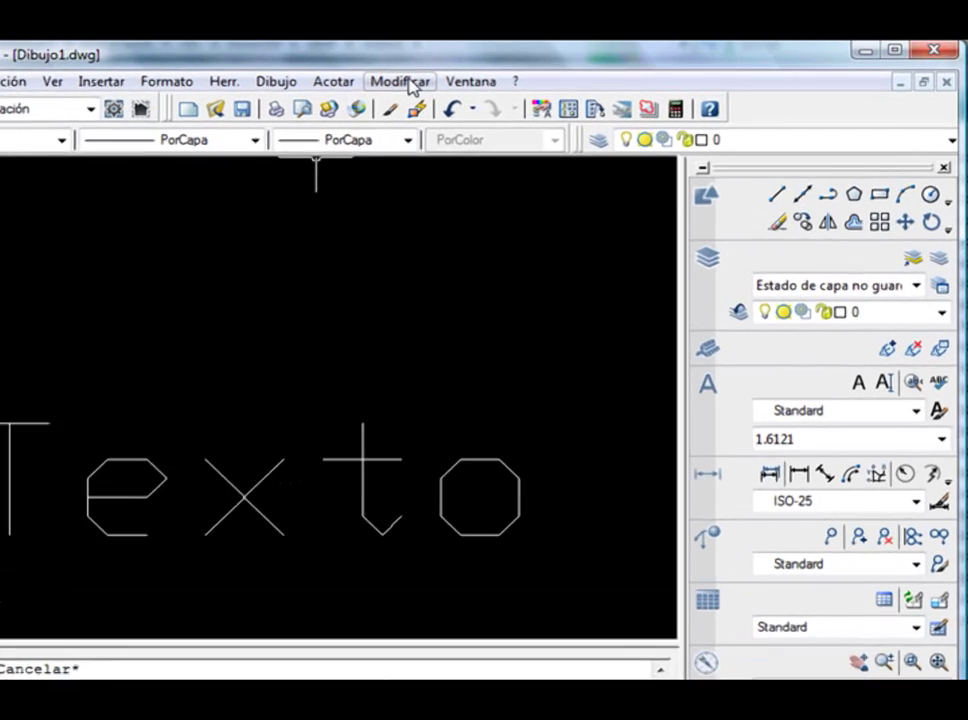
# Scale the single-line text "Texto" by a factor of 2 with the text Escala command, keeping the Existente base point.
pyautogui.click(470, 78)
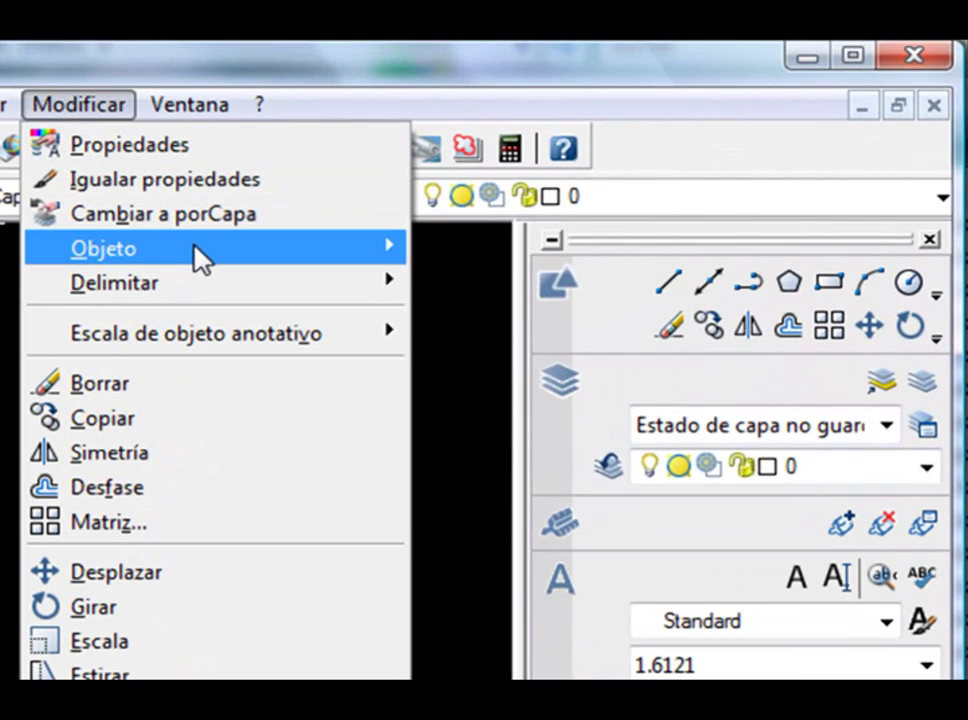
pyautogui.moveTo(200, 258)
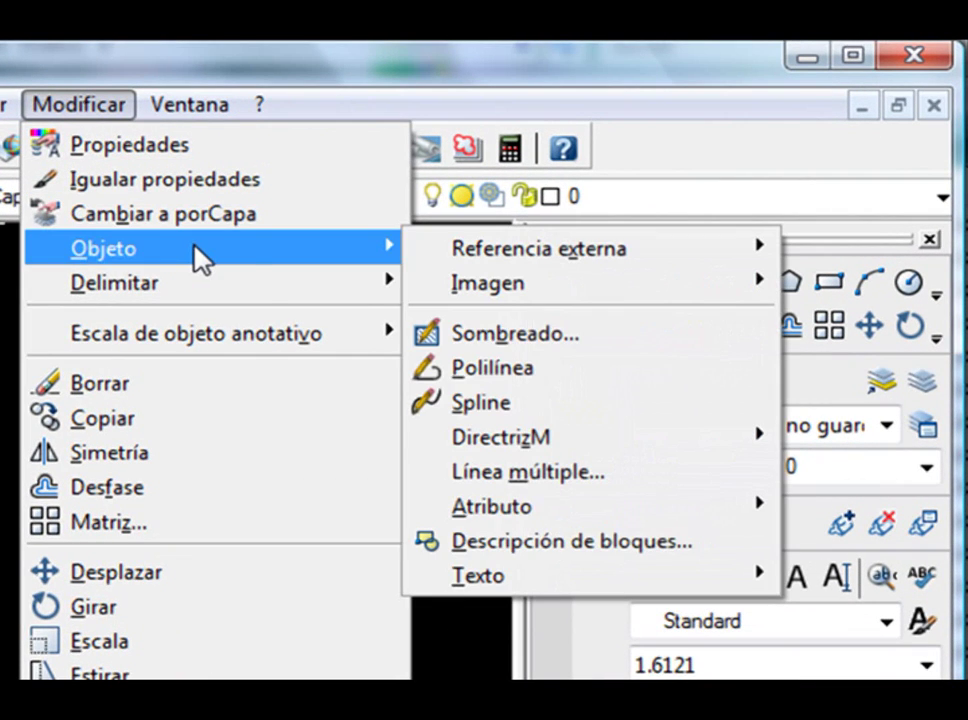
pyautogui.moveTo(592, 580)
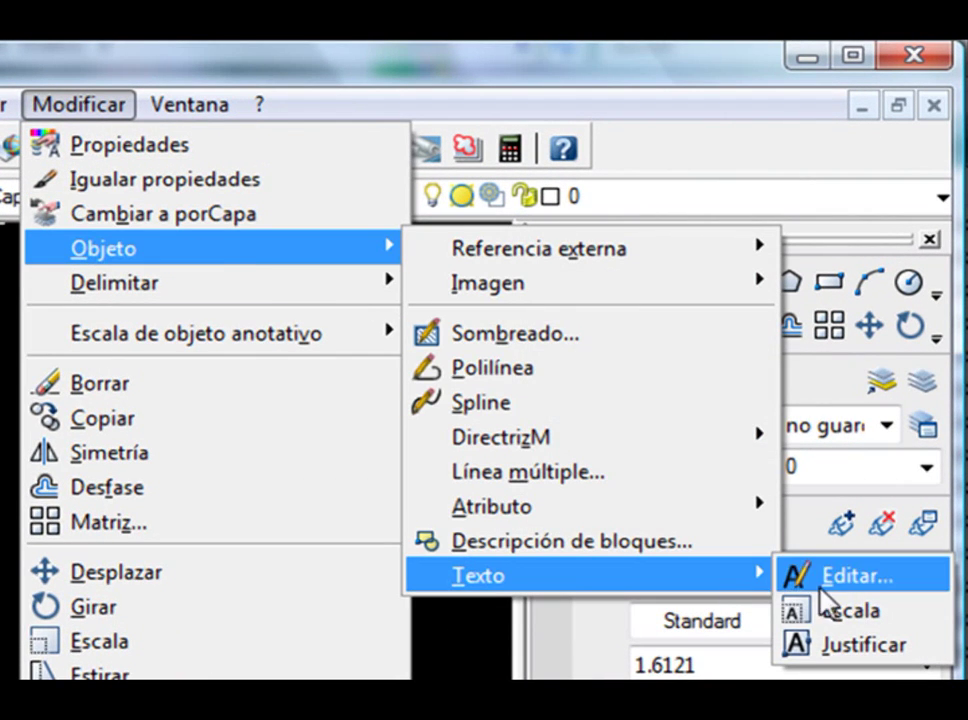
pyautogui.click(830, 610)
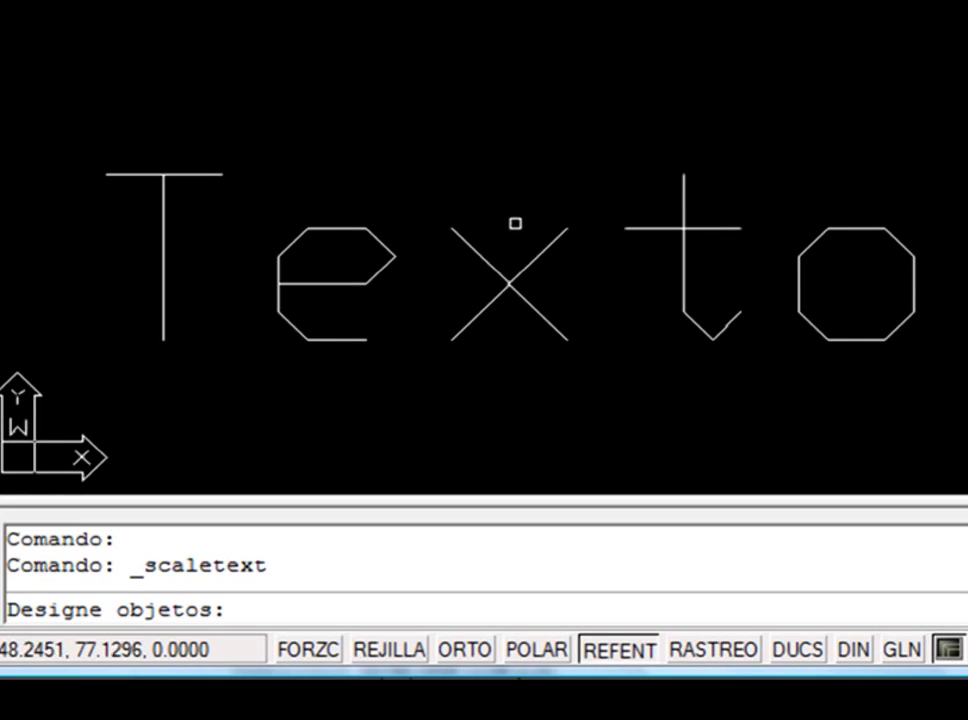
pyautogui.click(563, 236)
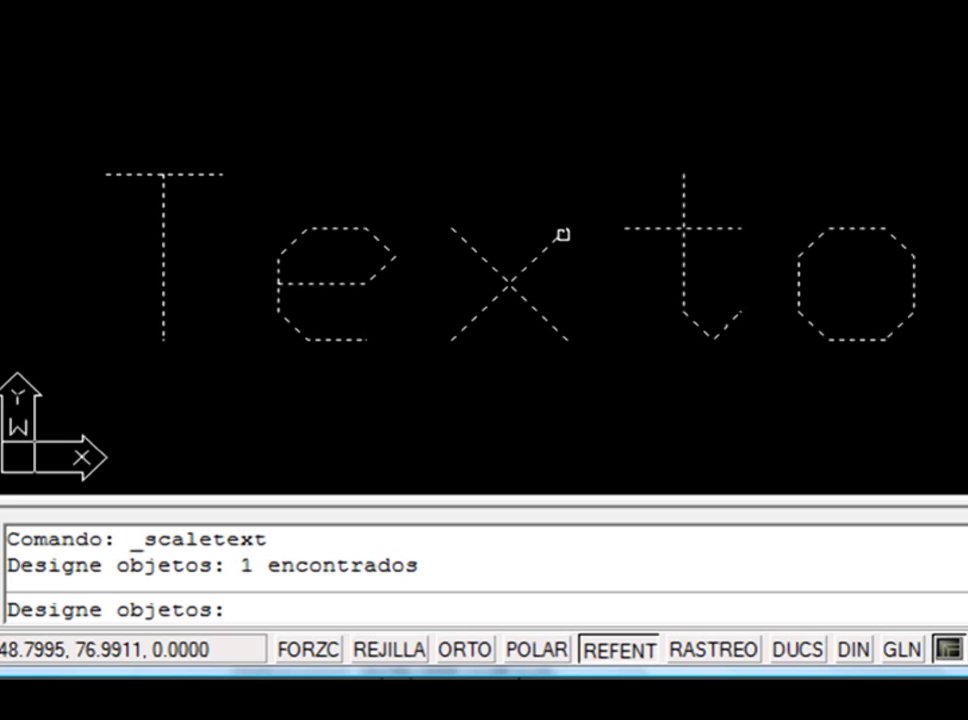
pyautogui.rightClick(563, 236)
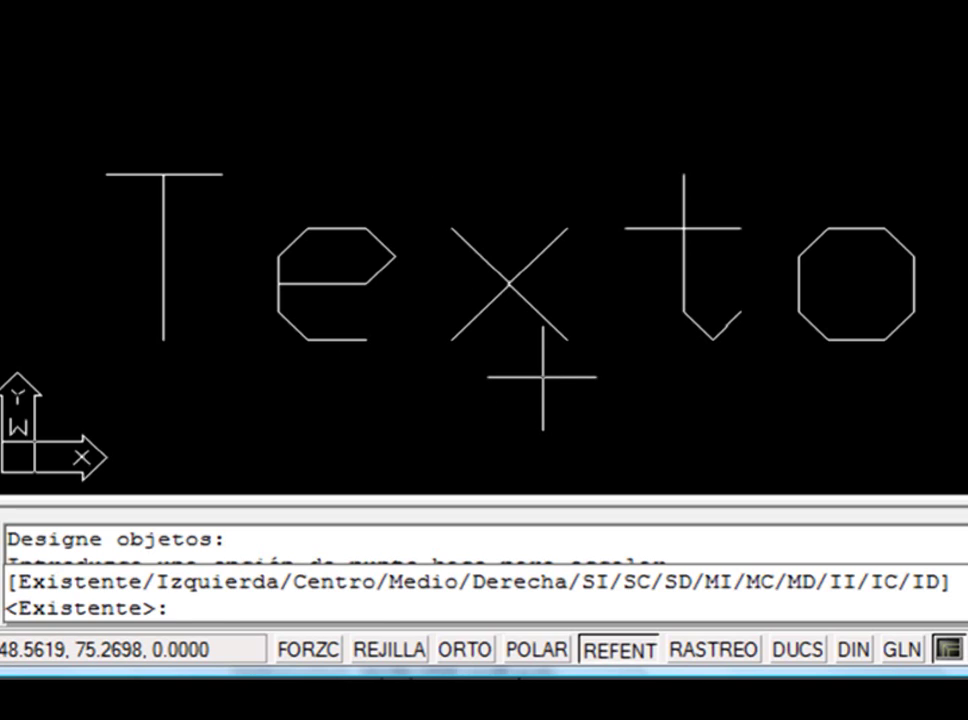
pyautogui.press('Return')
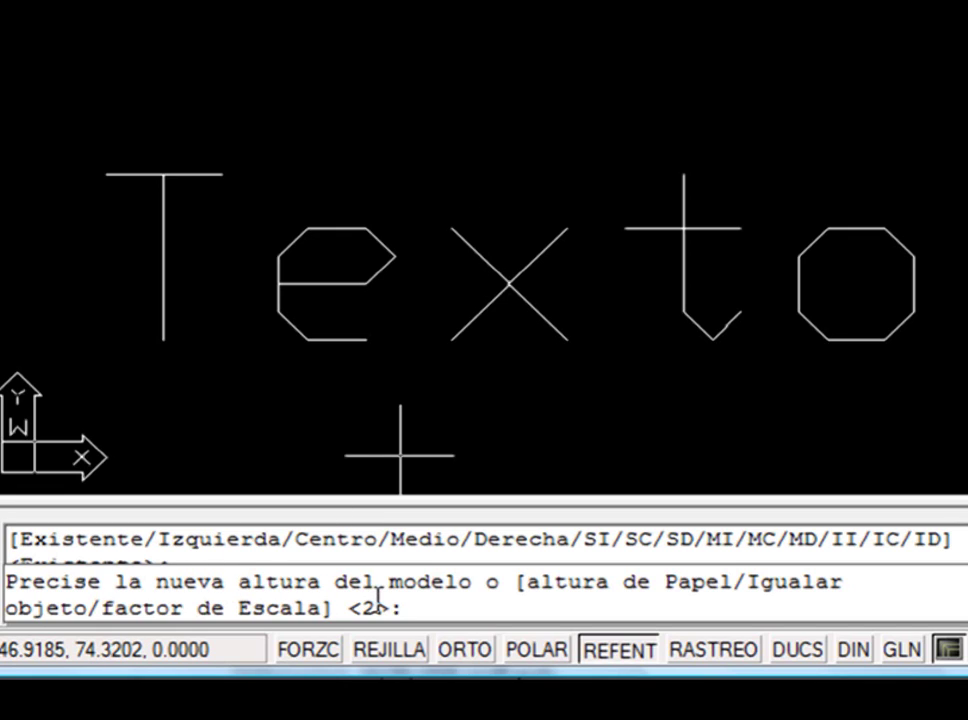
pyautogui.click(456, 607)
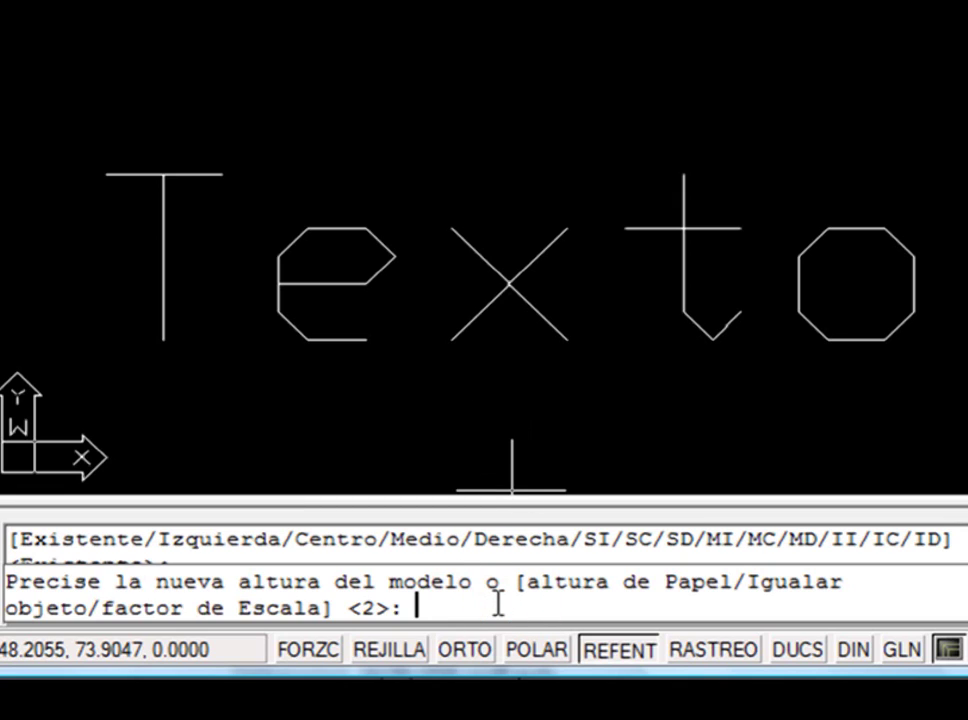
pyautogui.write('E')
pyautogui.press('Return')
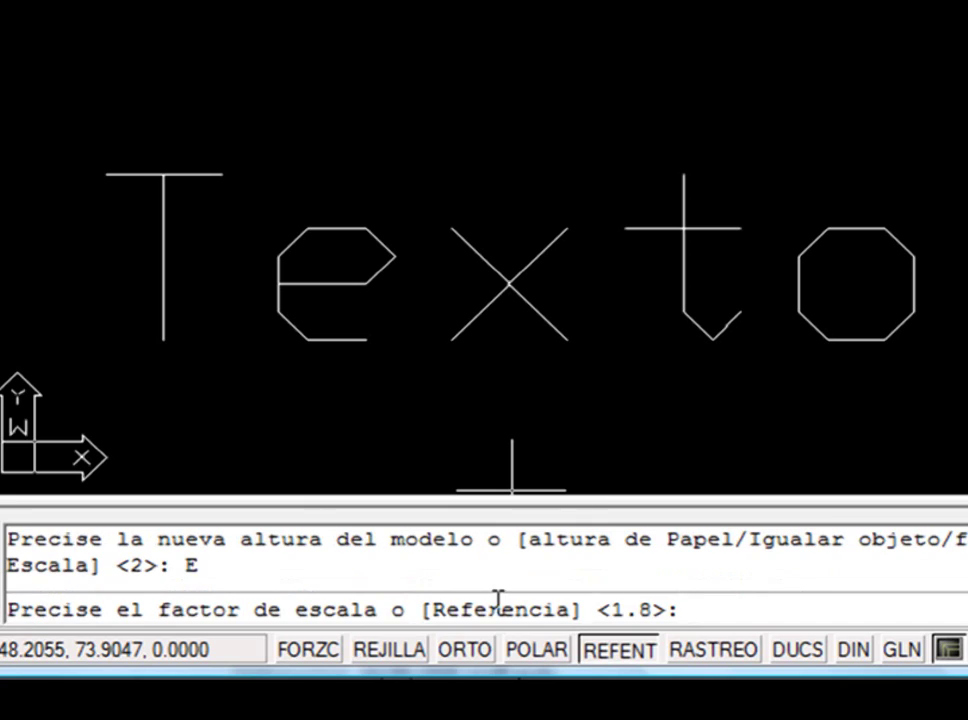
pyautogui.write('2')
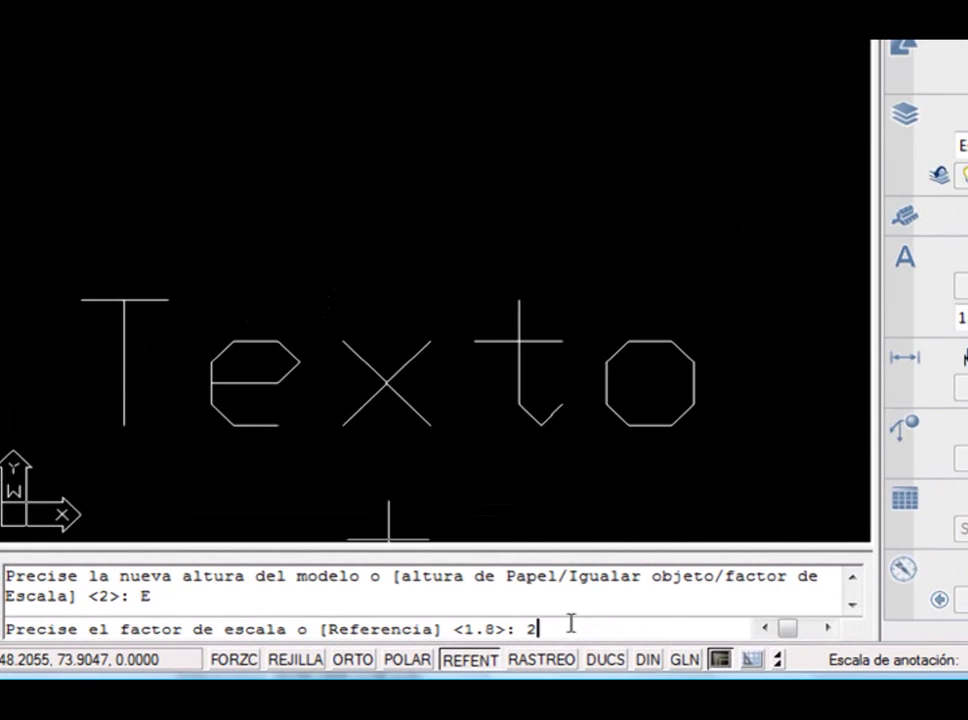
pyautogui.press('Return')
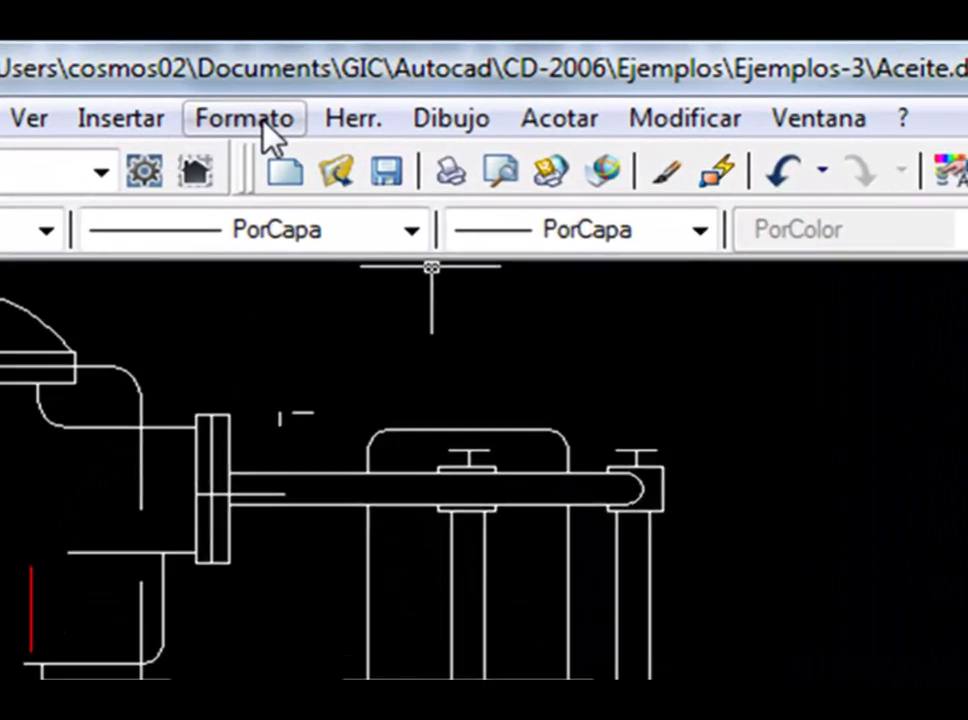
# Create a new text style named "Etiquetas" in the Aceite drawing.
pyautogui.click(253, 100)
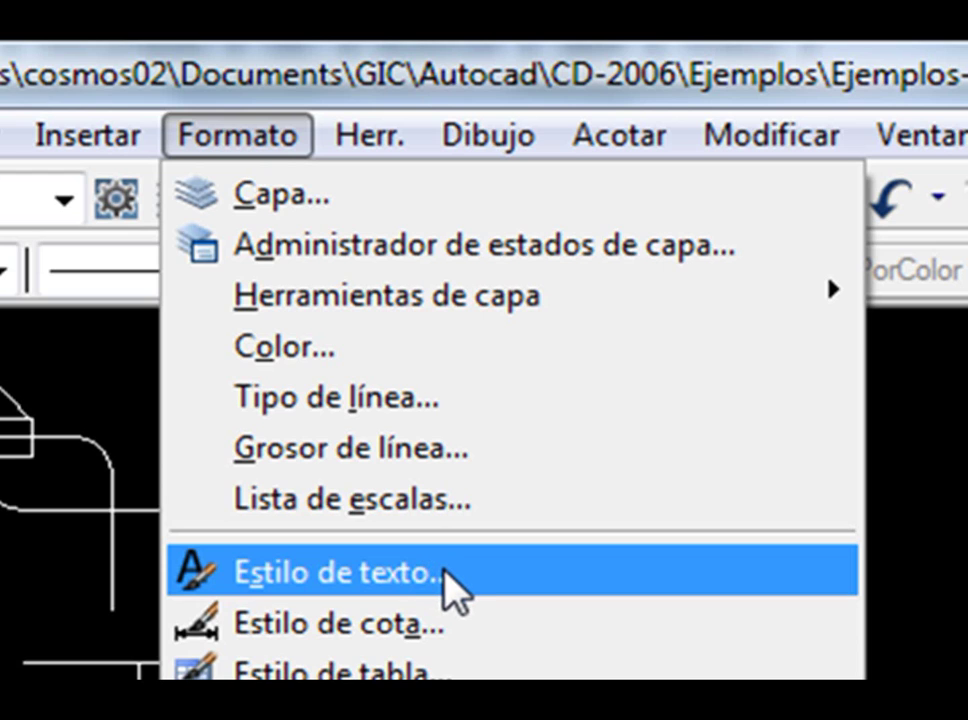
pyautogui.click(445, 575)
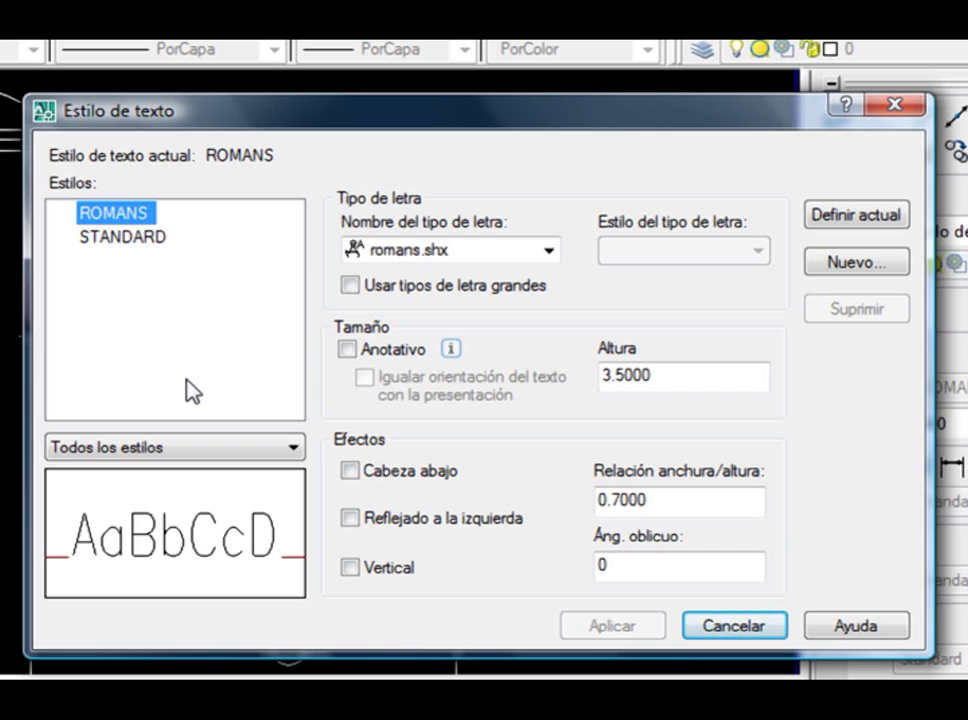
pyautogui.click(845, 263)
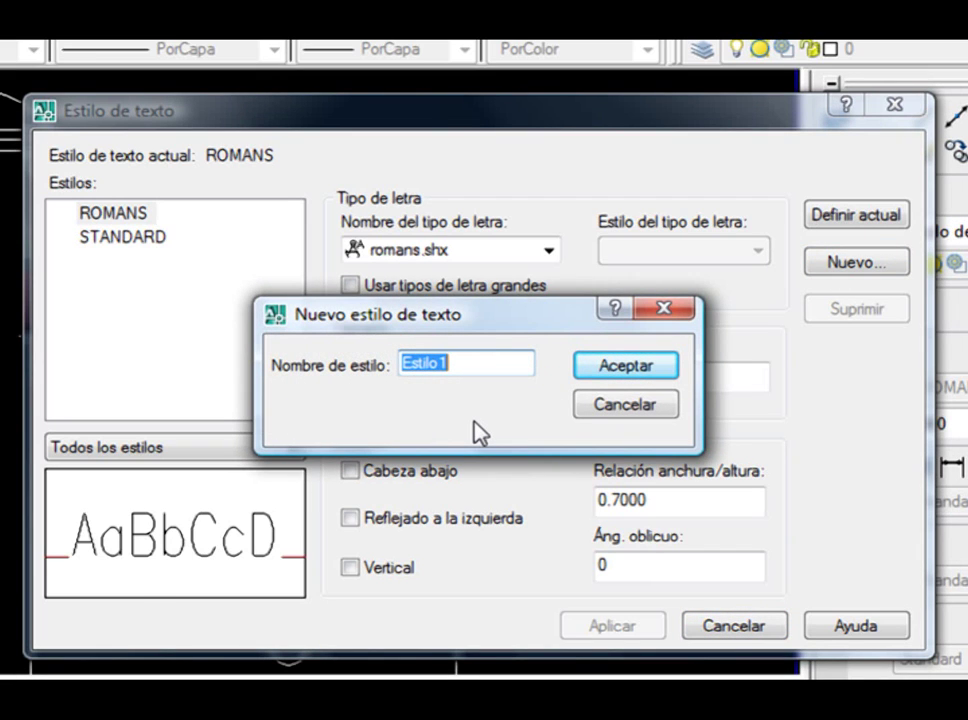
pyautogui.write('Etiquetas')
pyautogui.press('Return')
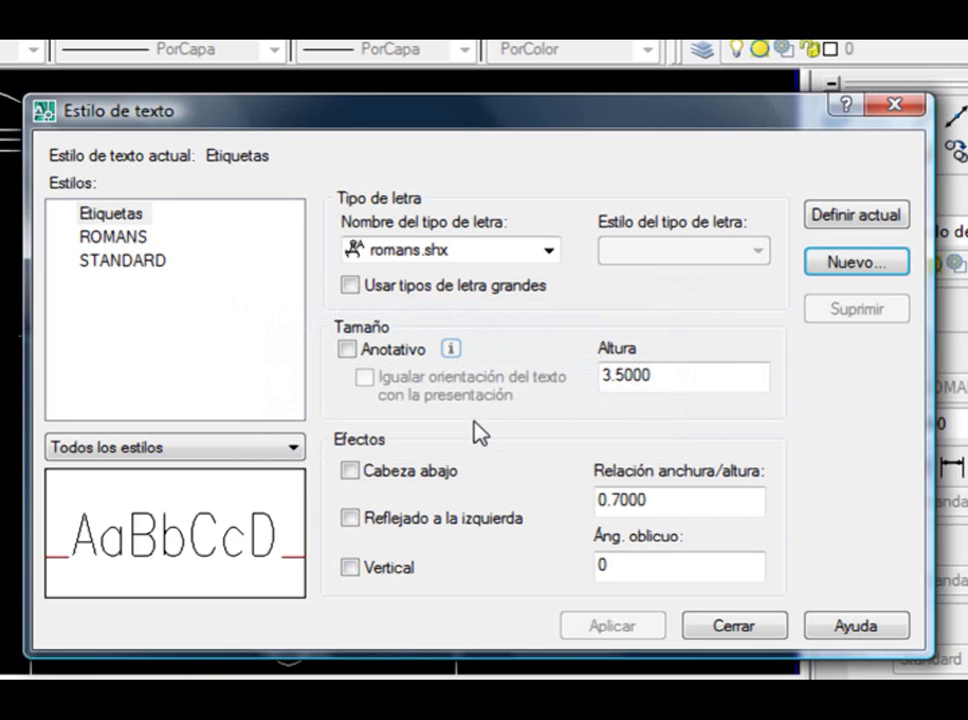
# Set the font of the Etiquetas text style to Verdana with the Normal font style.
pyautogui.click(152, 221)
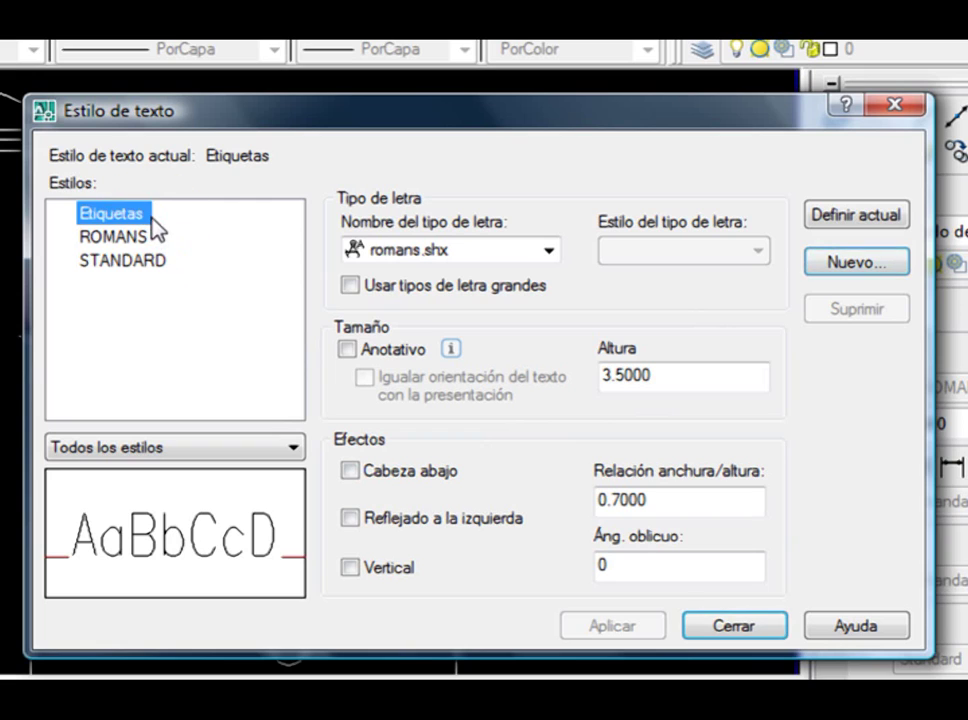
pyautogui.click(549, 251)
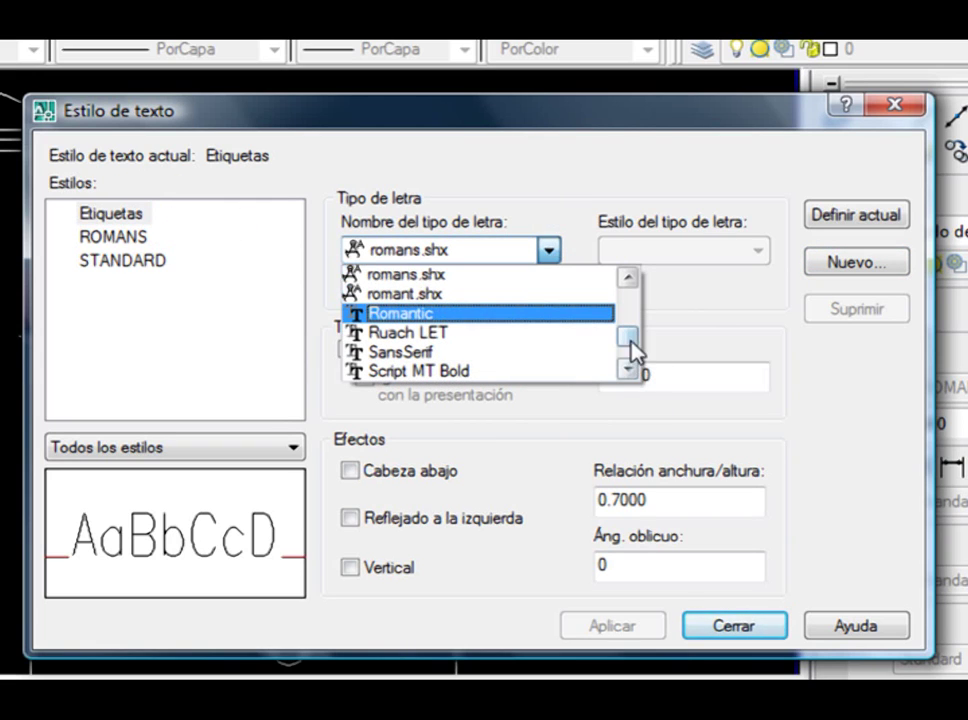
pyautogui.moveTo(633, 339); pyautogui.dragTo(640, 355)
pyautogui.click(628, 280)
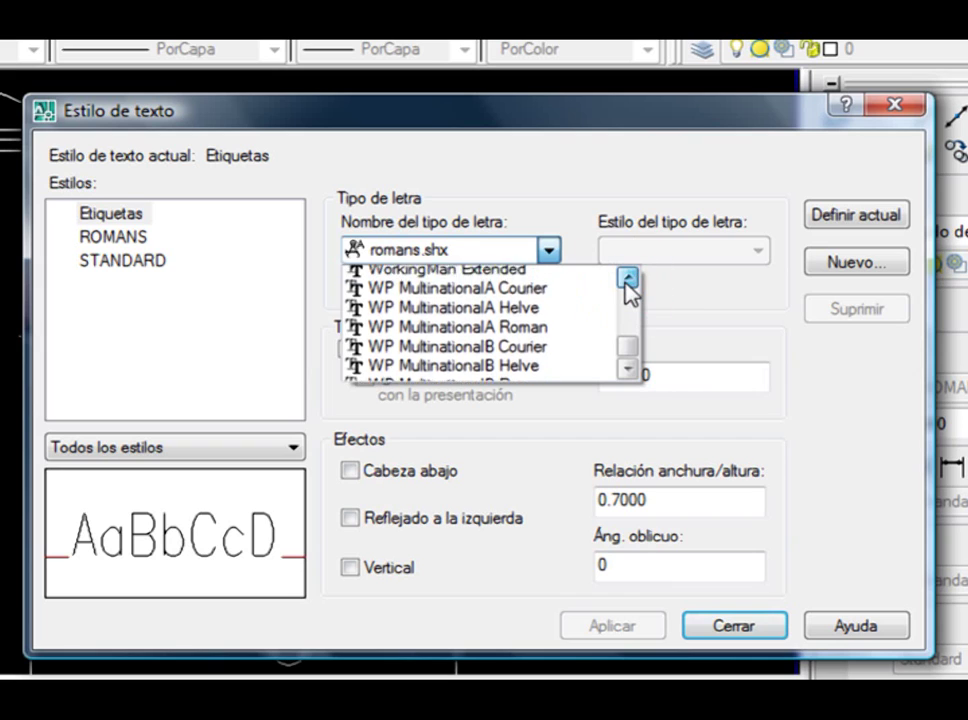
pyautogui.click(627, 280)
pyautogui.click(627, 280)
pyautogui.click(627, 280)
pyautogui.click(627, 280)
pyautogui.click(627, 280)
pyautogui.click(627, 280)
pyautogui.click(627, 280)
pyautogui.click(627, 280)
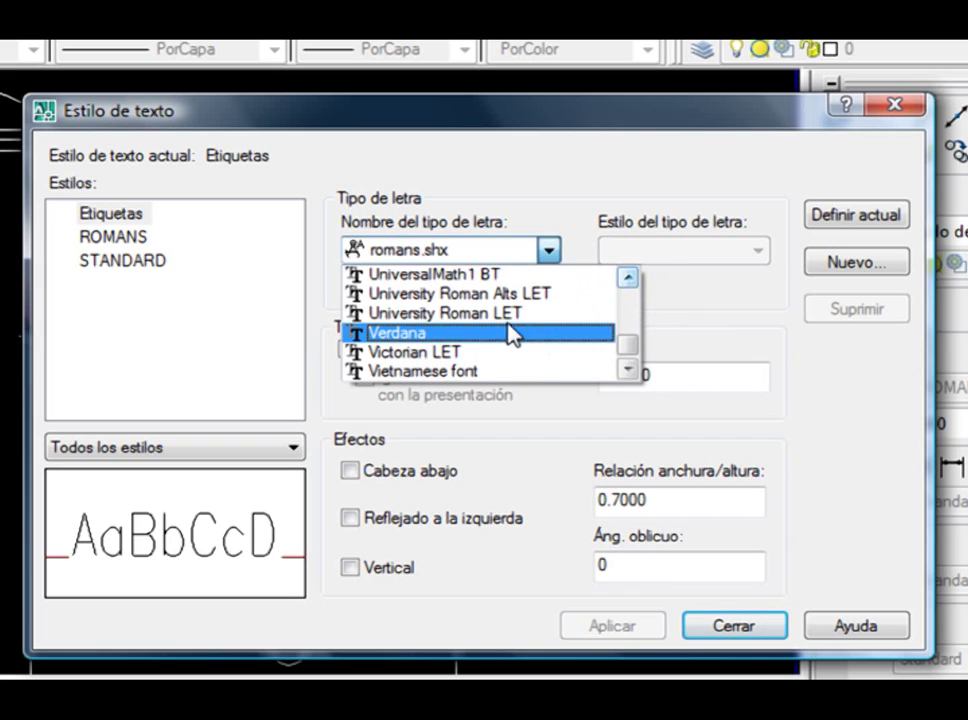
pyautogui.click(472, 333)
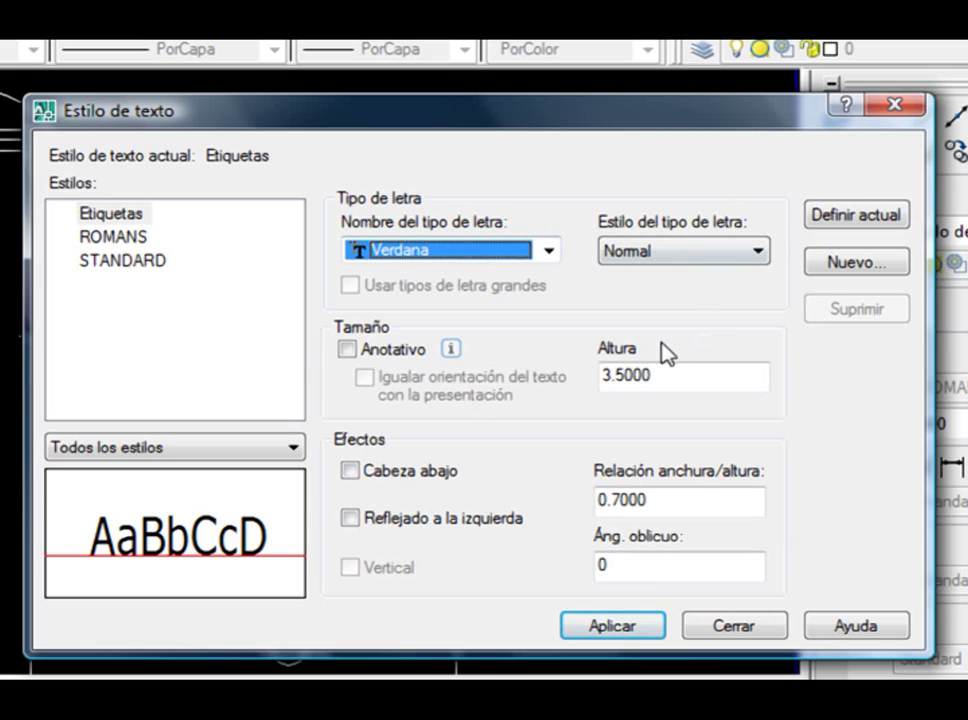
pyautogui.click(758, 256)
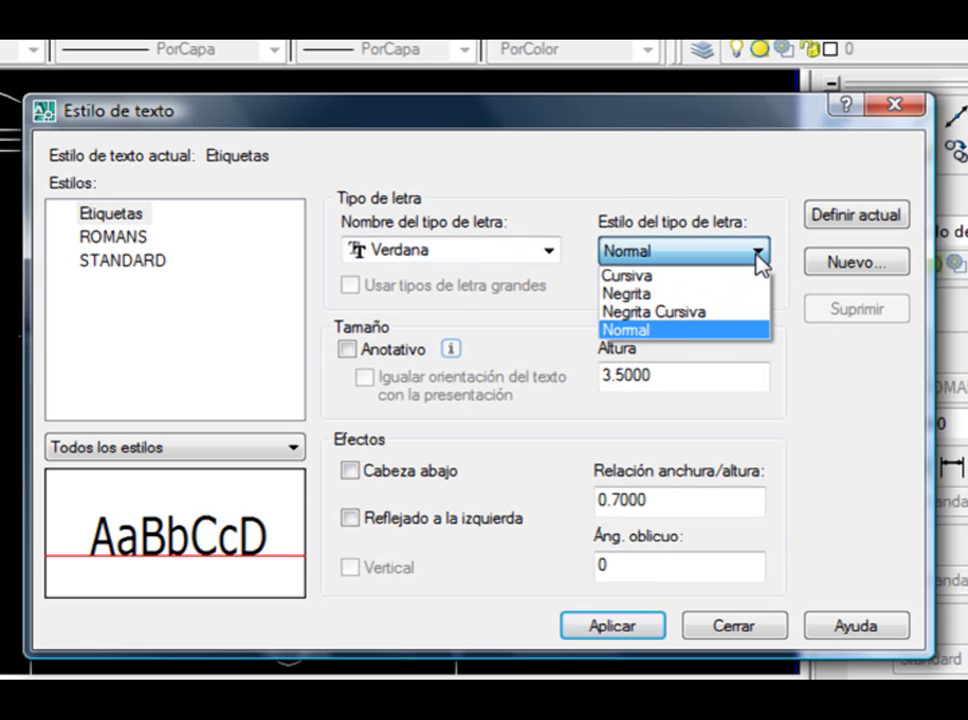
pyautogui.click(712, 330)
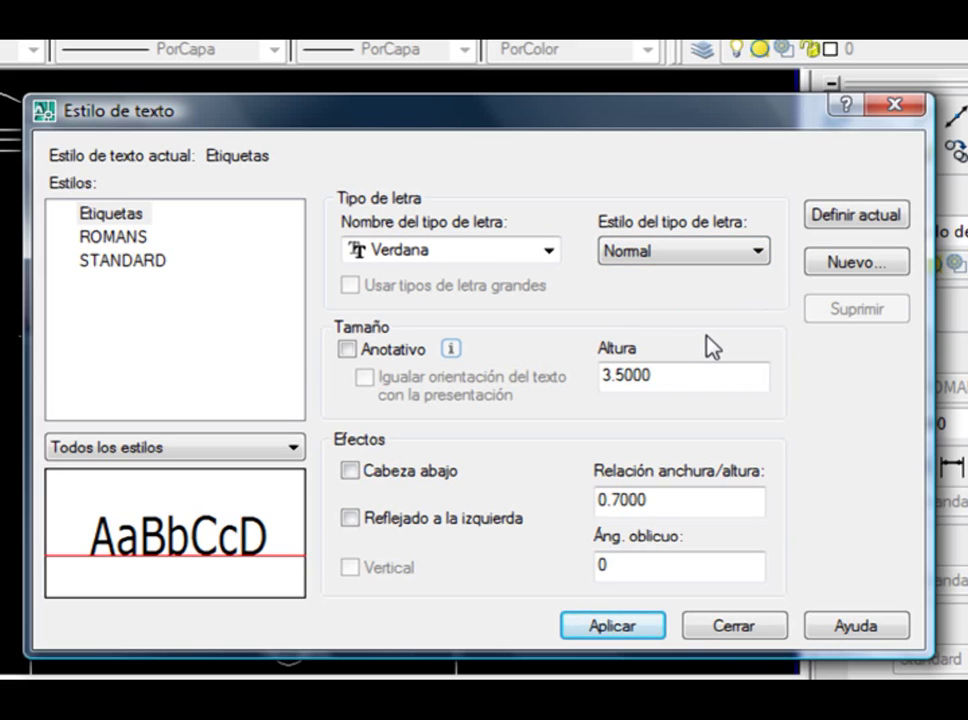
# Apply a text height of 0 to the Etiquetas style and set its width-to-height ratio to 1.
pyautogui.doubleClick(649, 376)
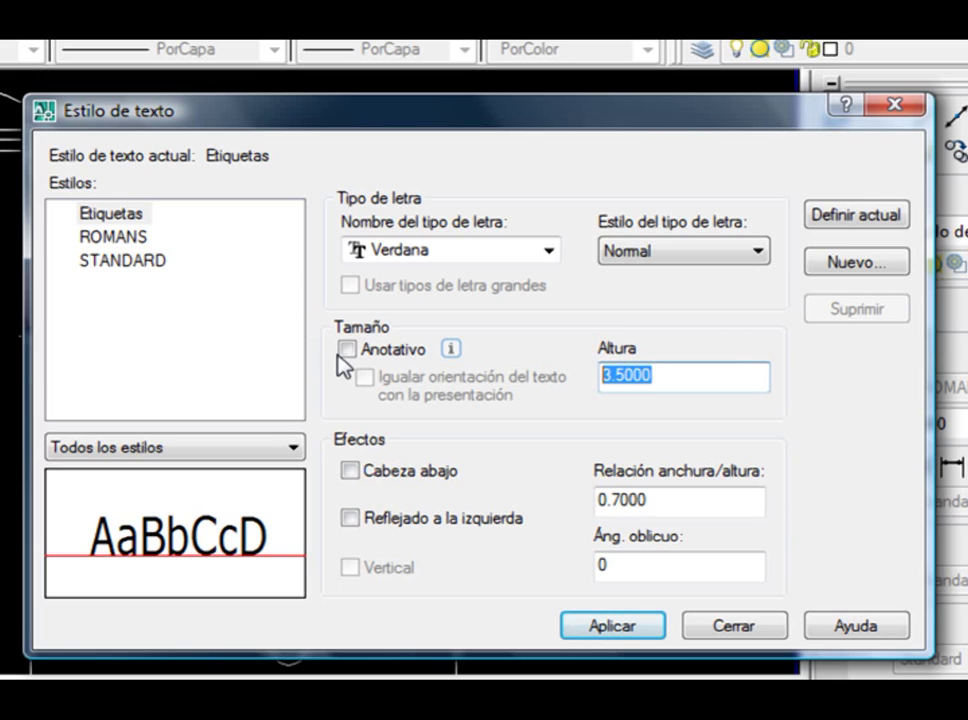
pyautogui.write('0')
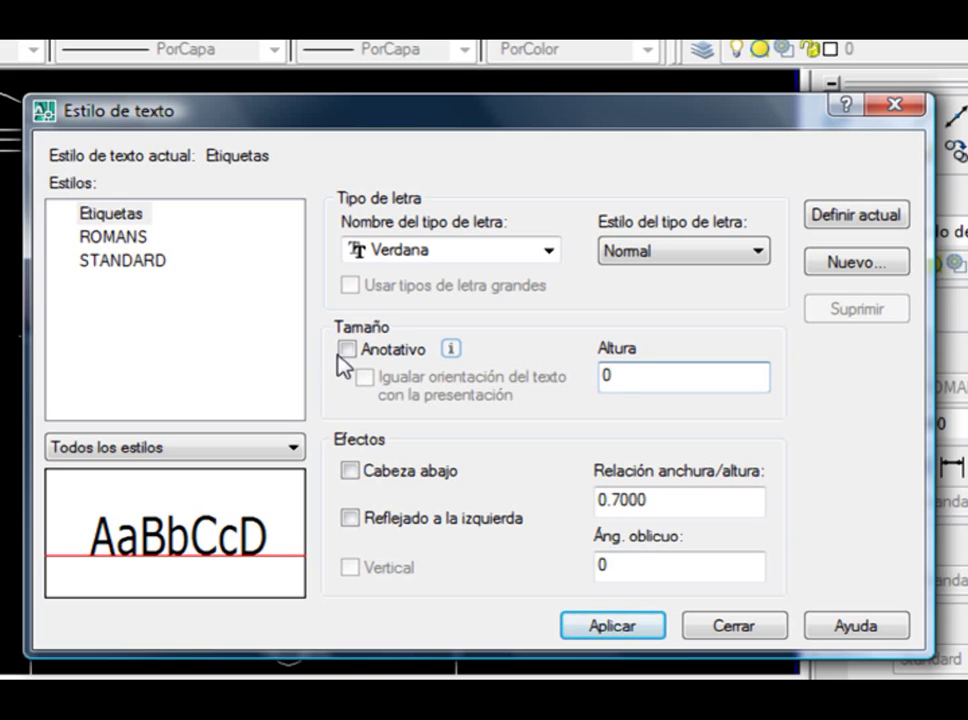
pyautogui.press('Return')
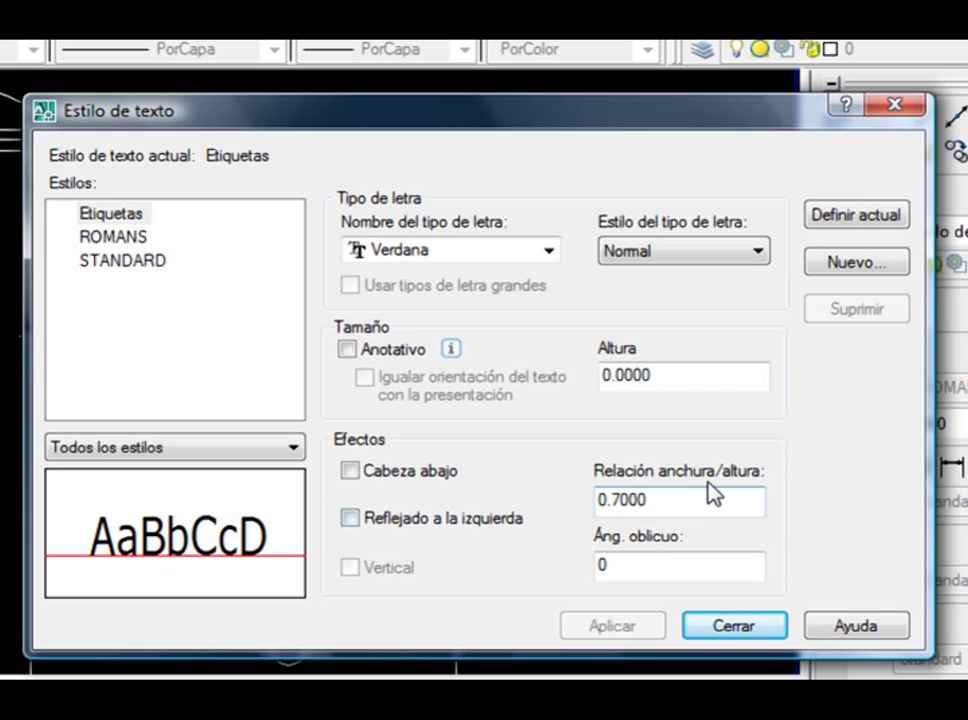
pyautogui.doubleClick(659, 500)
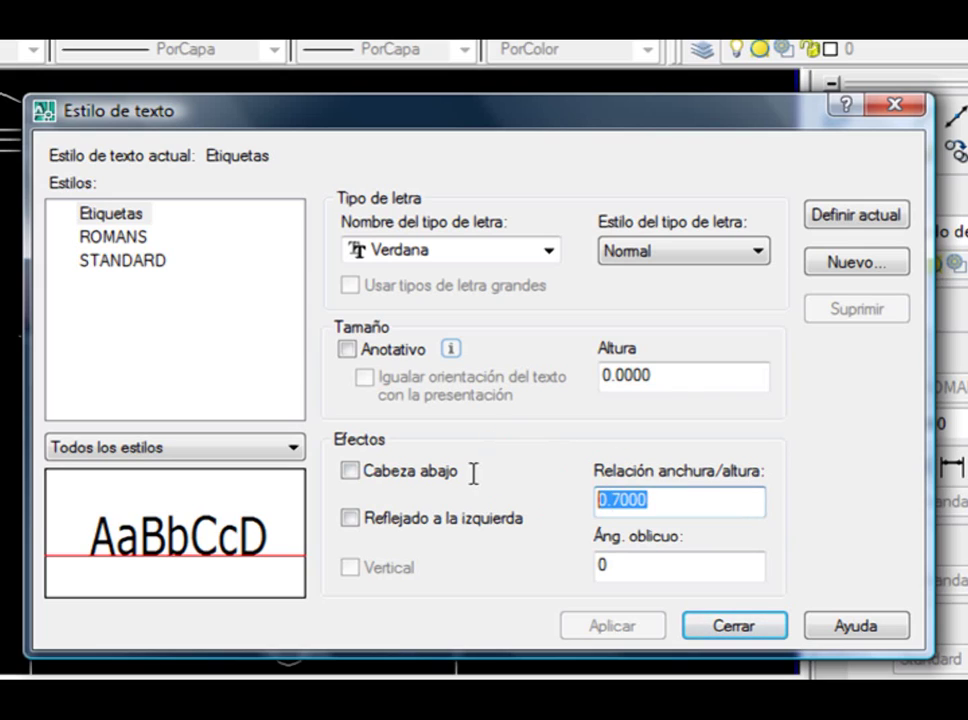
pyautogui.write('1')
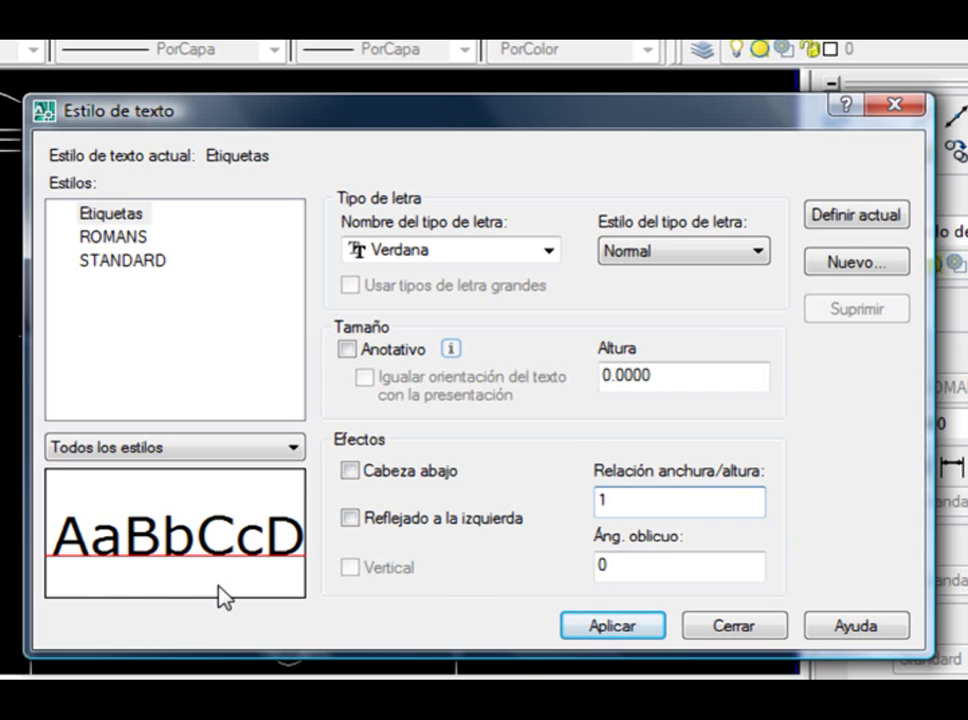
# Try a width-to-height ratio of 1.5 for the Etiquetas style and return it to 1.
pyautogui.moveTo(646, 506); pyautogui.dragTo(557, 490)
pyautogui.write('1.5')
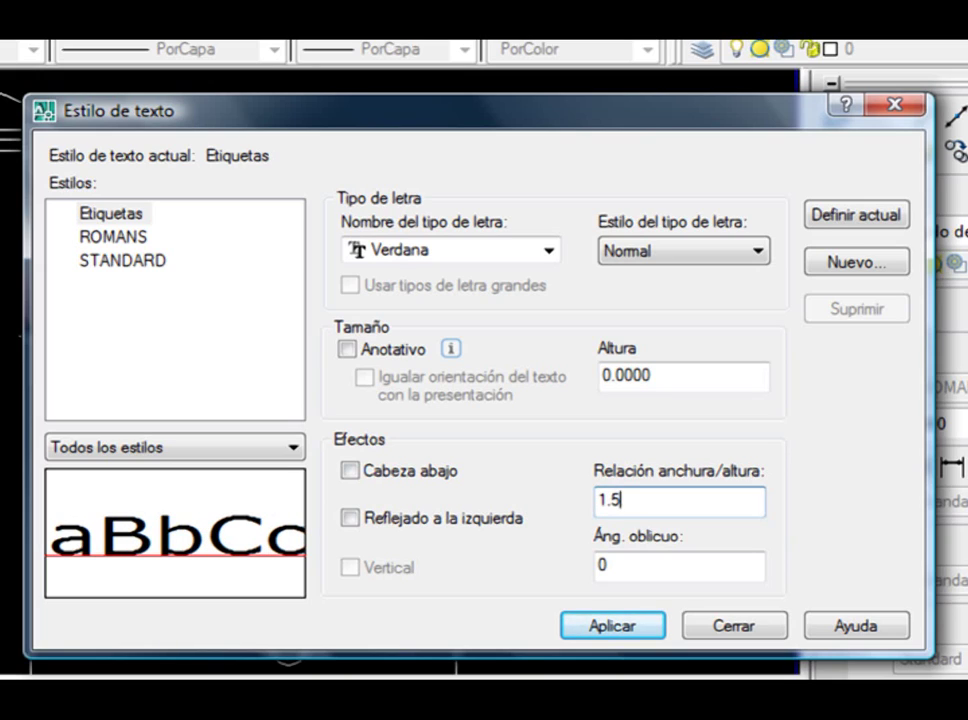
pyautogui.press('BackSpace')
pyautogui.press('BackSpace')
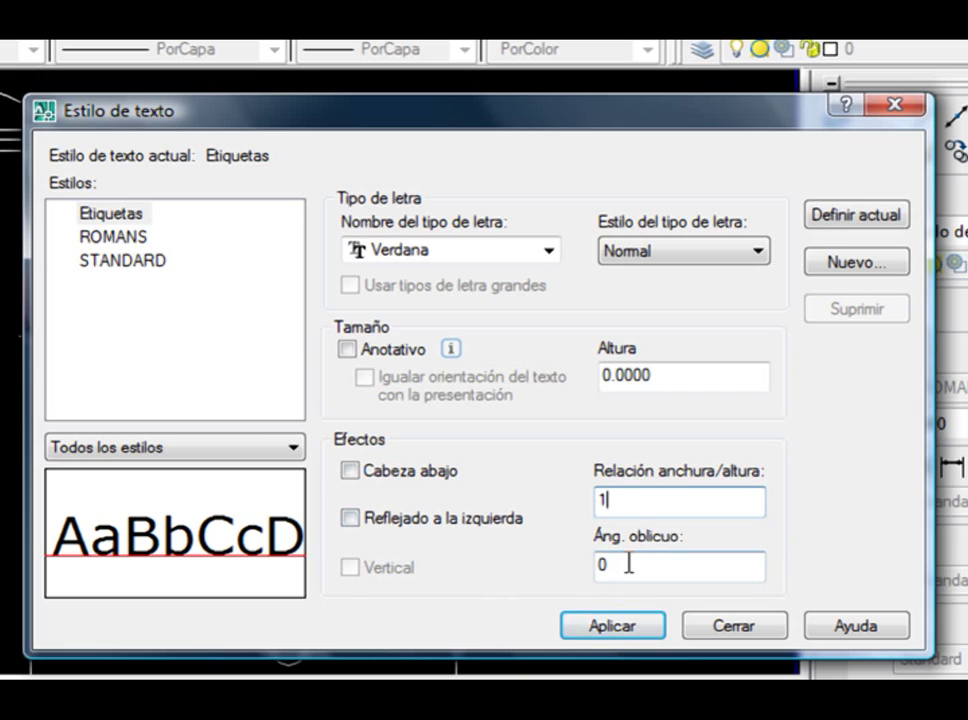
# Try oblique angles of 25, 45 and 90 for the Etiquetas style and set the angle back to 0.
pyautogui.moveTo(629, 564); pyautogui.dragTo(566, 566)
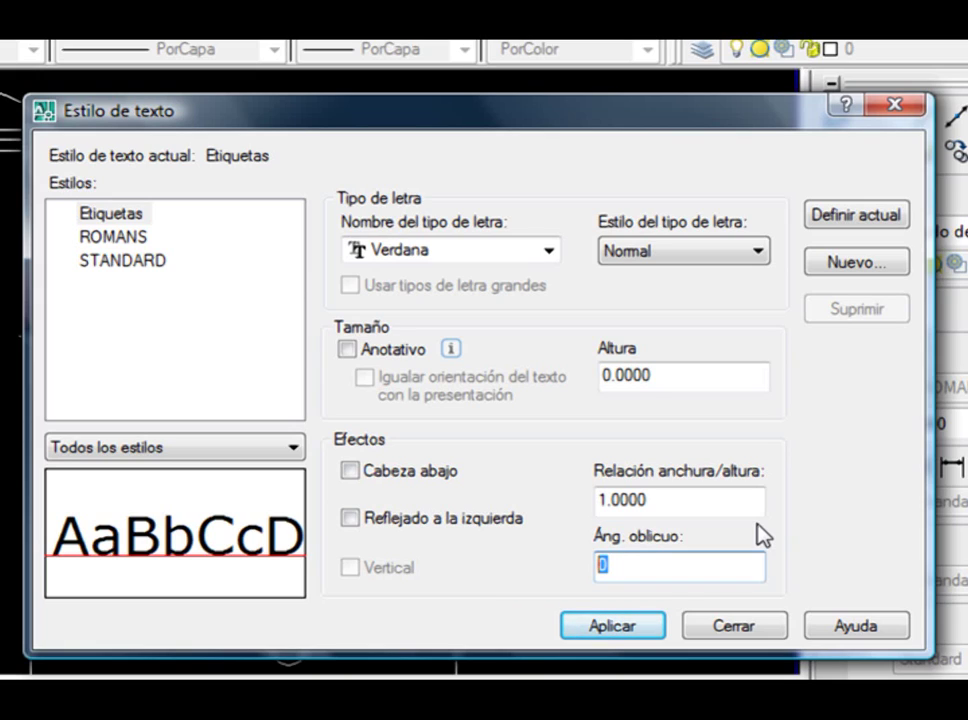
pyautogui.write('25')
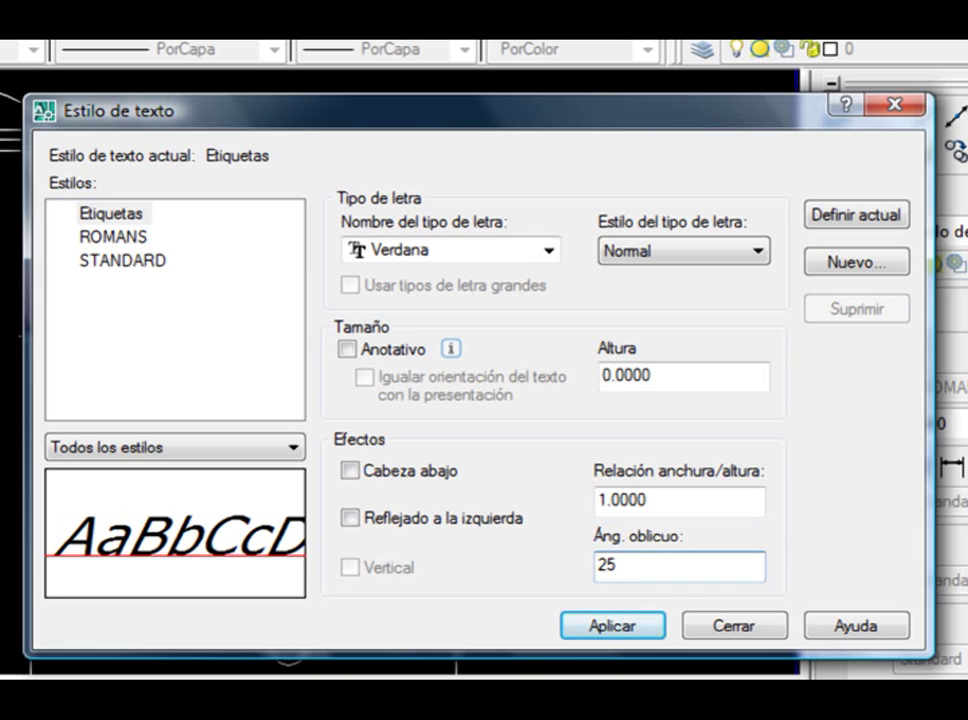
pyautogui.press('BackSpace')
pyautogui.press('BackSpace')
pyautogui.write('45')
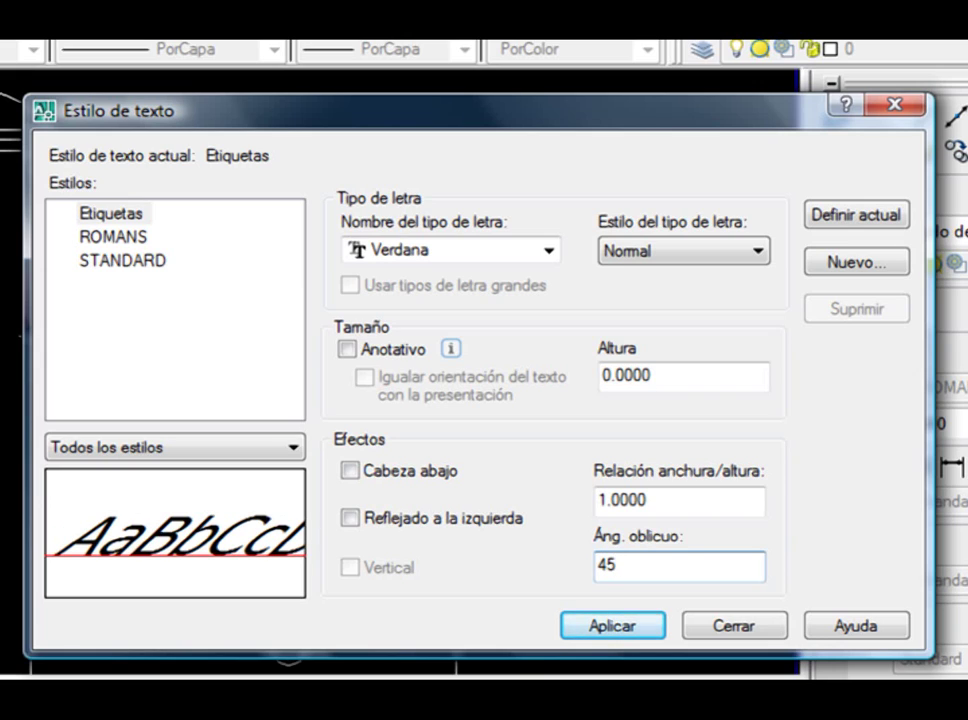
pyautogui.press('BackSpace')
pyautogui.press('BackSpace')
pyautogui.write('90')
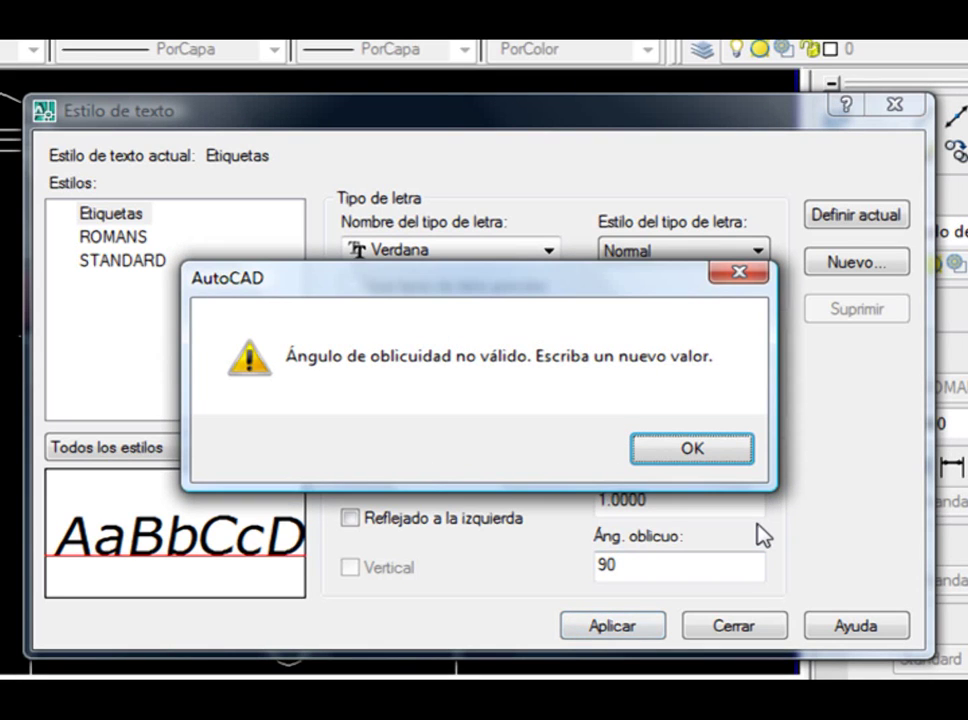
pyautogui.click(738, 450)
pyautogui.moveTo(622, 574); pyautogui.dragTo(543, 545)
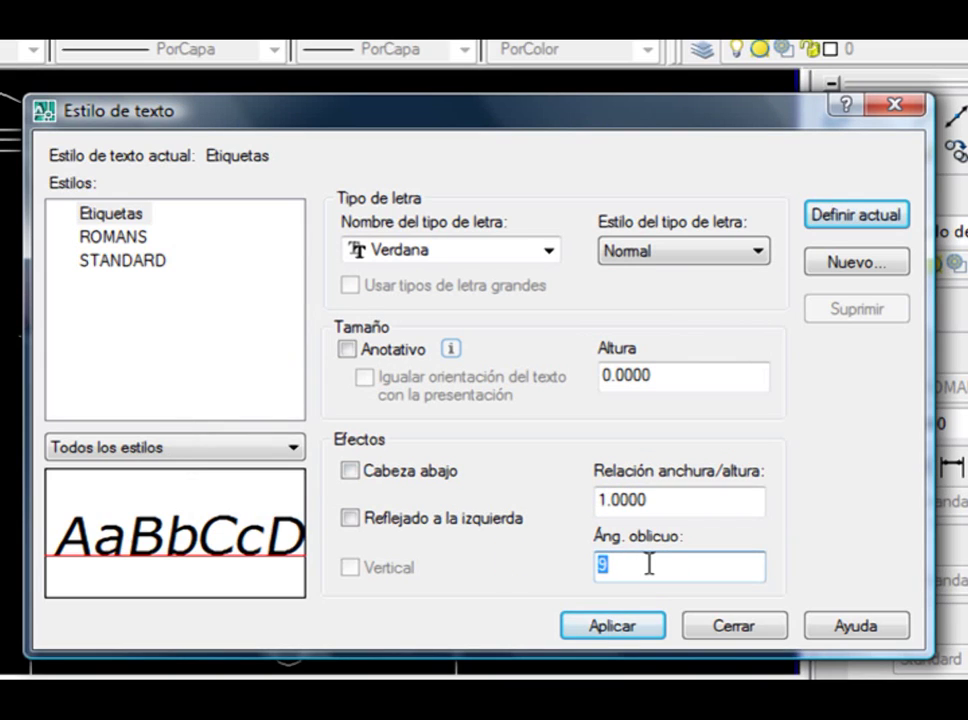
pyautogui.write('0')
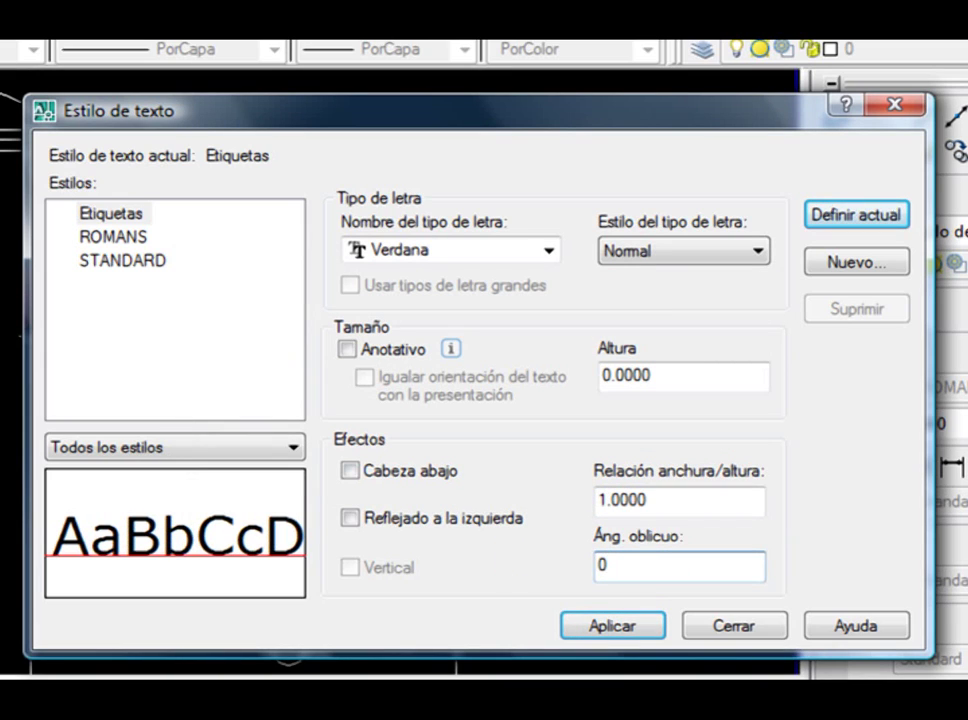